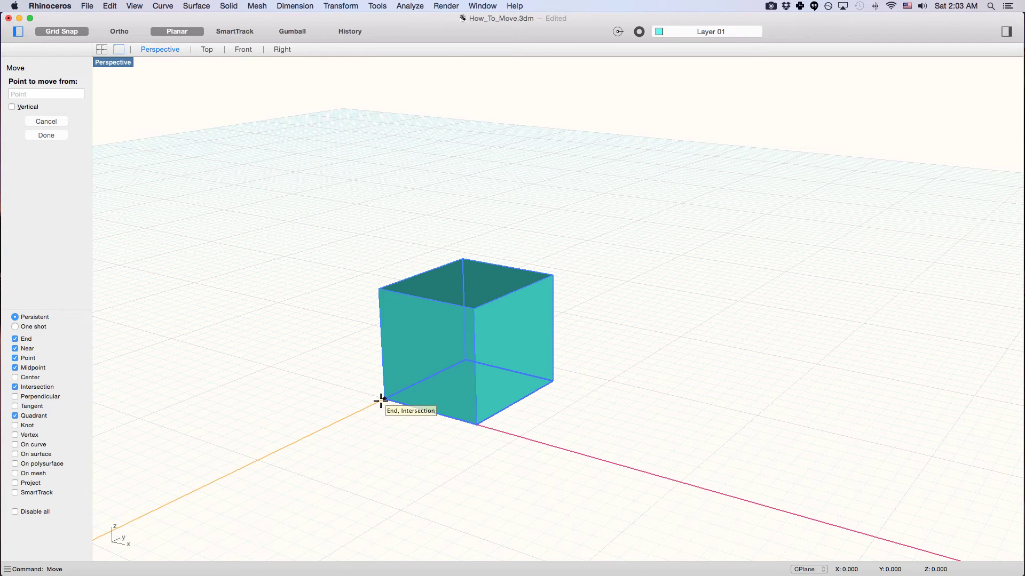
- Move the box 11 units along the negative Y direction, using its lower corner at the origin as base point
right_click_drag(399, 382, 441, 325, "shift")
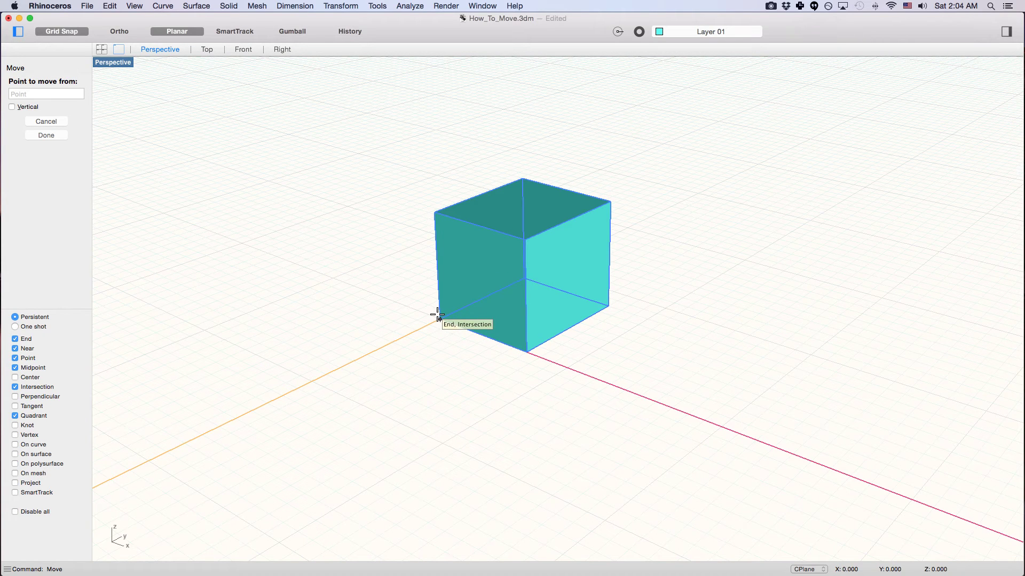
left_click(438, 315)
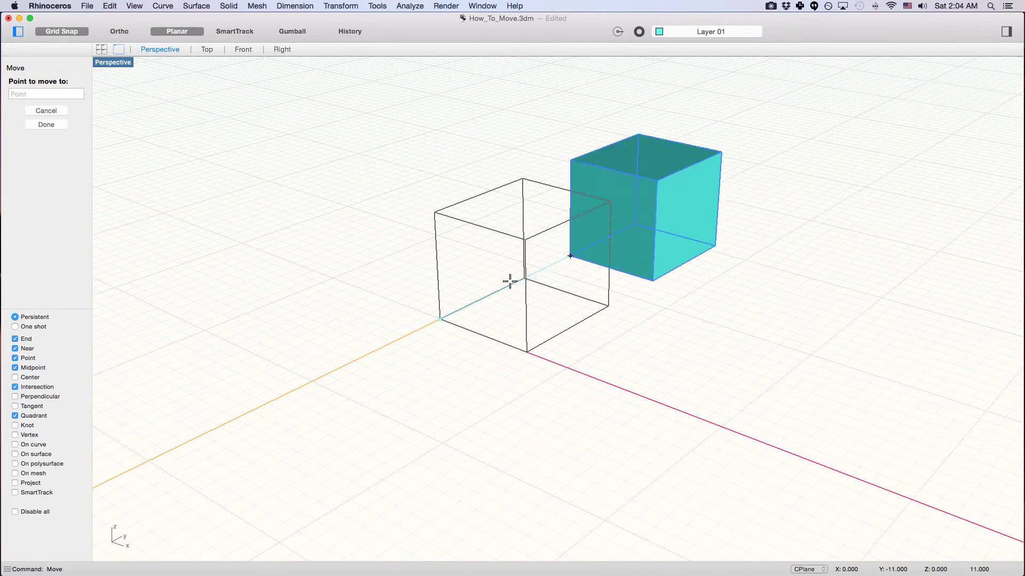
left_click(277, 397)
- Try to move the box by its upper corner to a distant point parallel to the ground plane, and undo that move
right_click_drag(293, 380, 357, 342)
scroll(342, 384, "down", 4)
right_click_drag(406, 320, 433, 325)
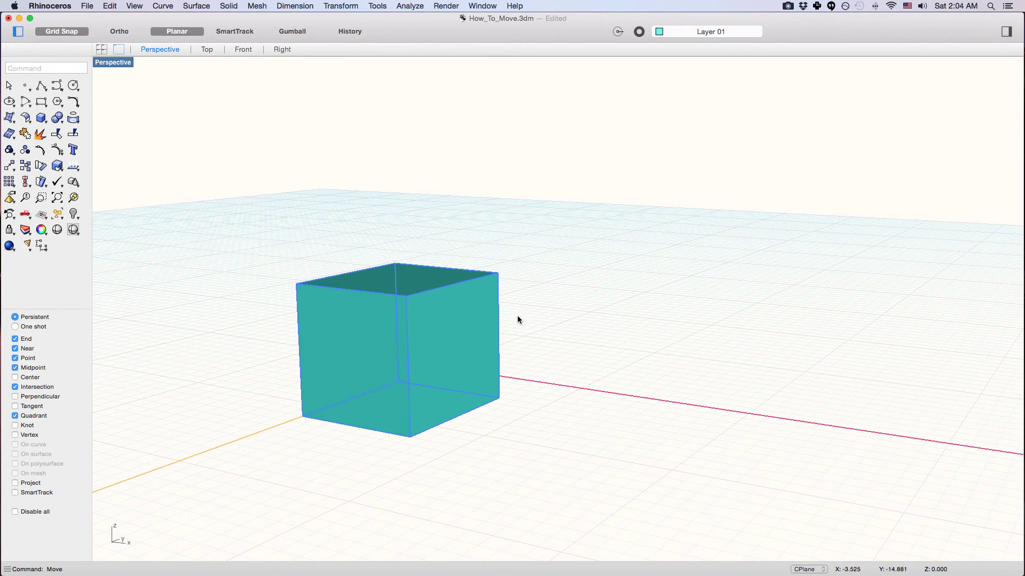
right_click_drag(405, 293, 437, 296)
key("Return")
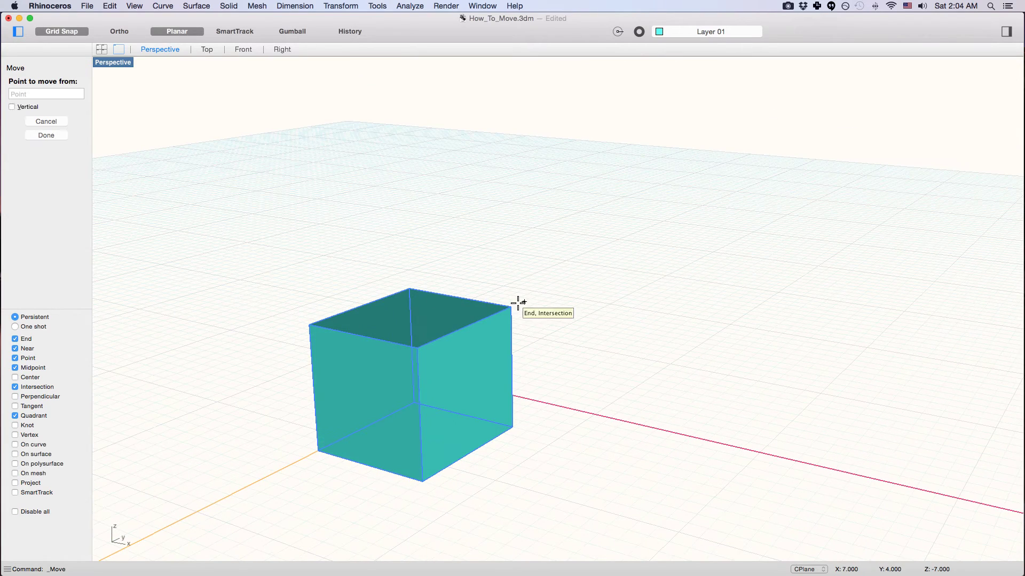
left_click(522, 301)
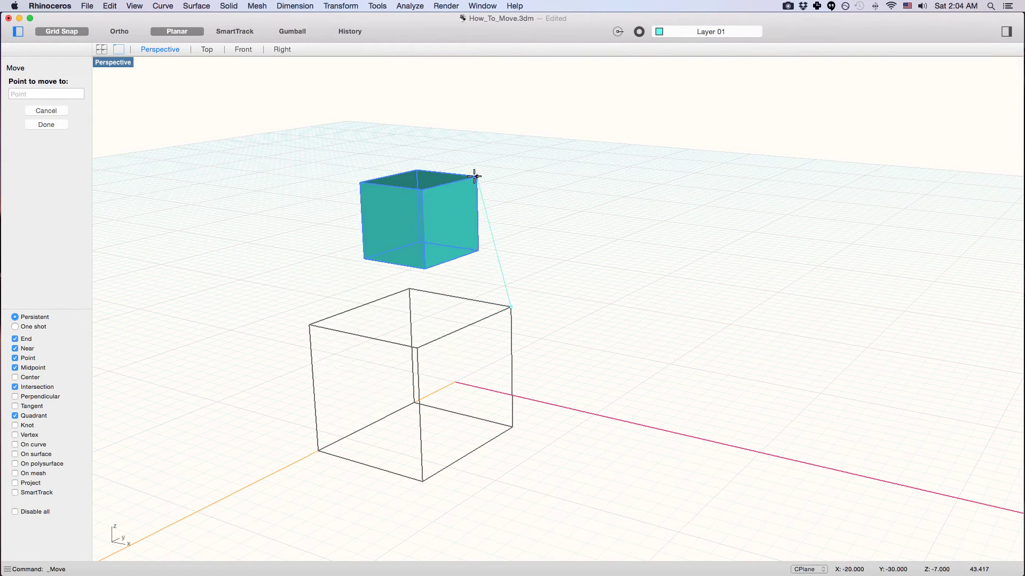
left_click(466, 145)
right_click_drag(419, 231, 297, 296)
right_click_drag(504, 263, 445, 224)
key("super+z")
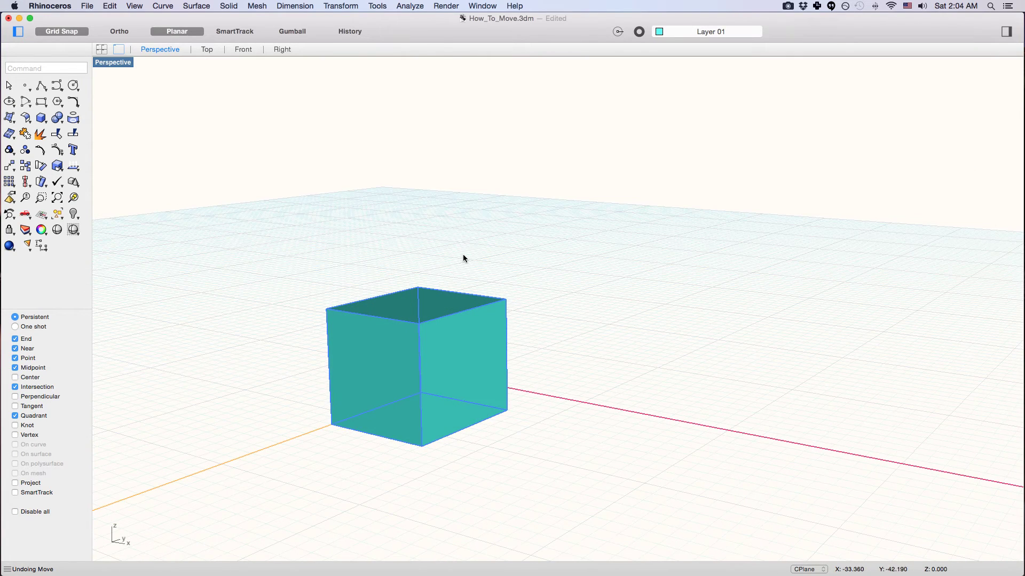
- Set the construction plane of the Perspective view to World Front
right_click_drag(492, 265, 484, 214)
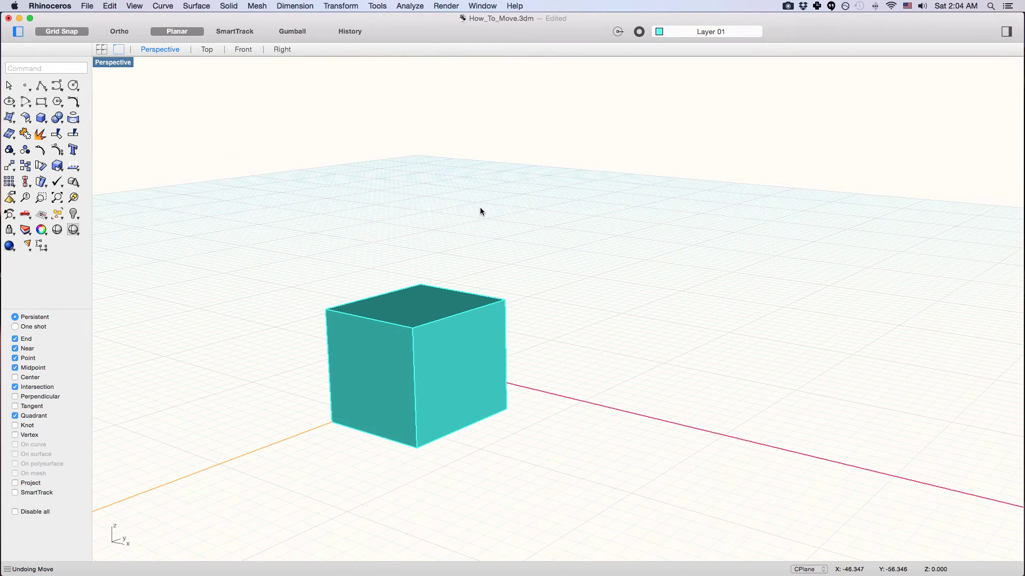
type("CPlane")
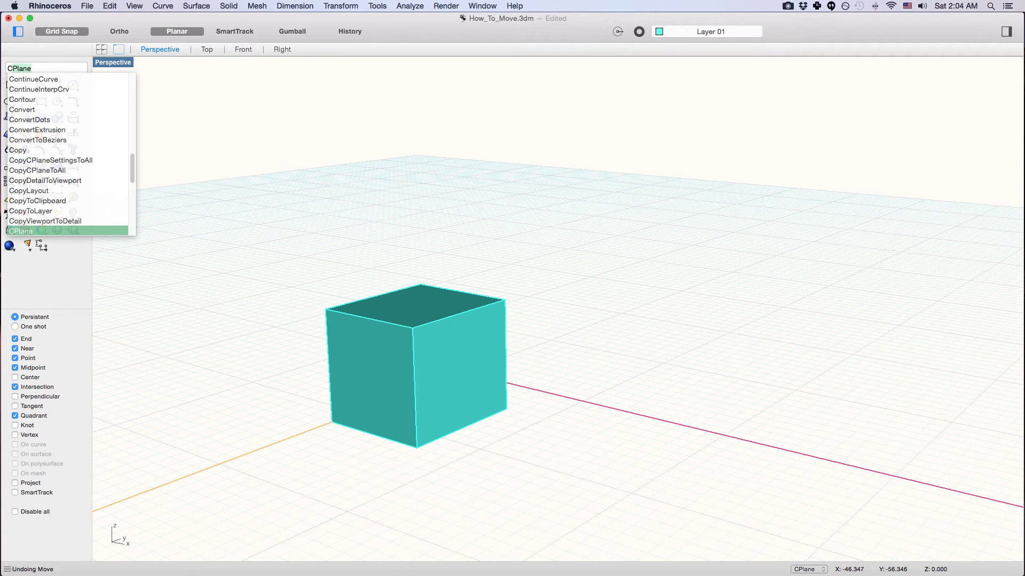
key("Return")
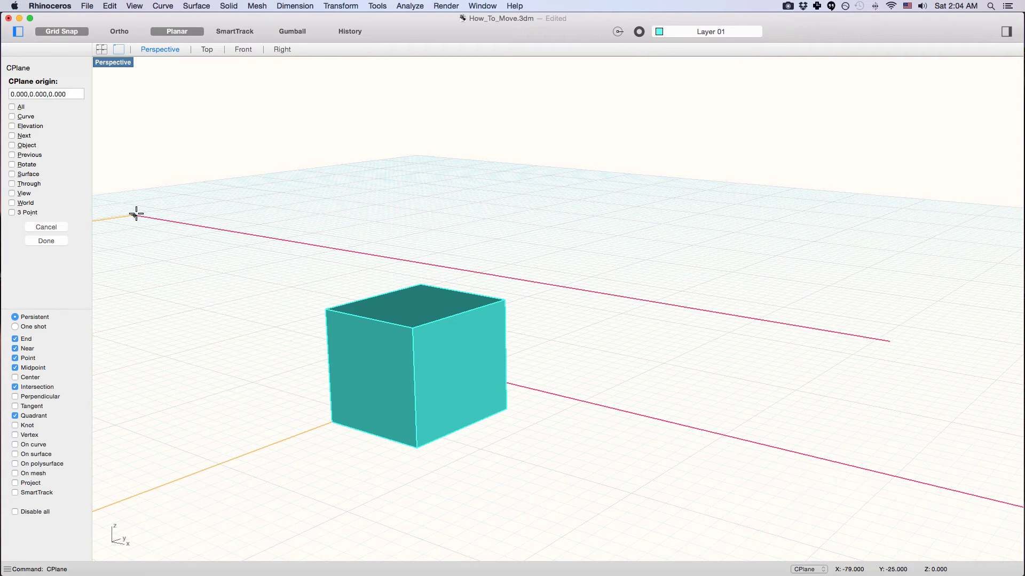
type("w")
key("Return")
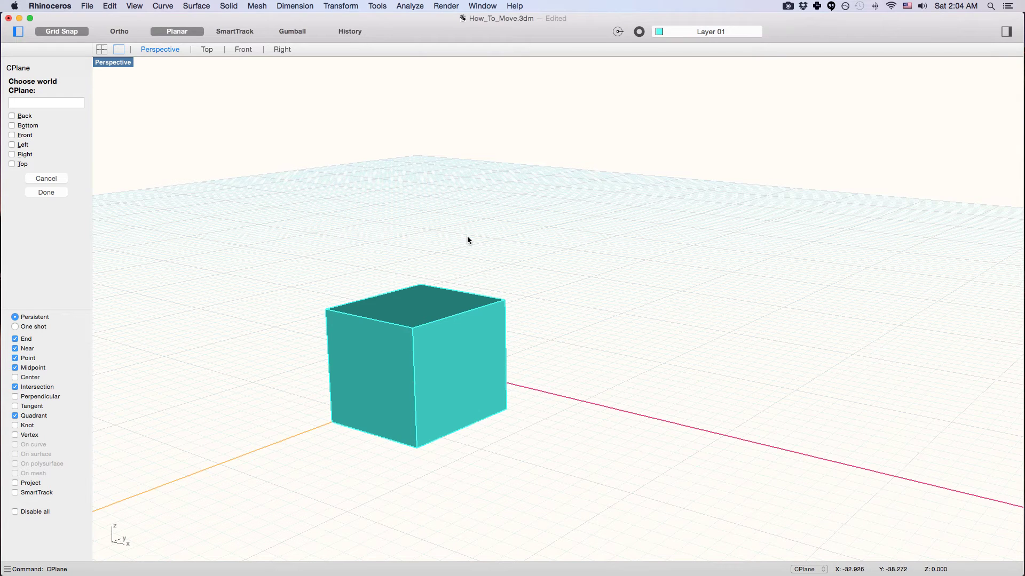
type("f")
key("Return")
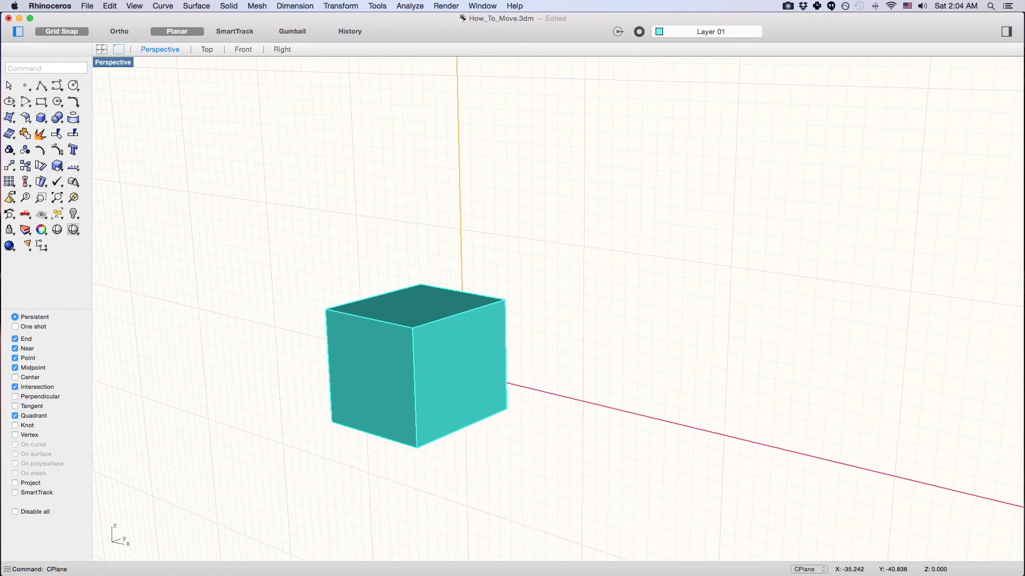
- Try to move the box by its upper corner to a higher point parallel to the front construction plane, and undo that move
scroll(522, 269, "down", 5)
right_click_drag(522, 269, 458, 355, "shift")
scroll(466, 325, "up", 5)
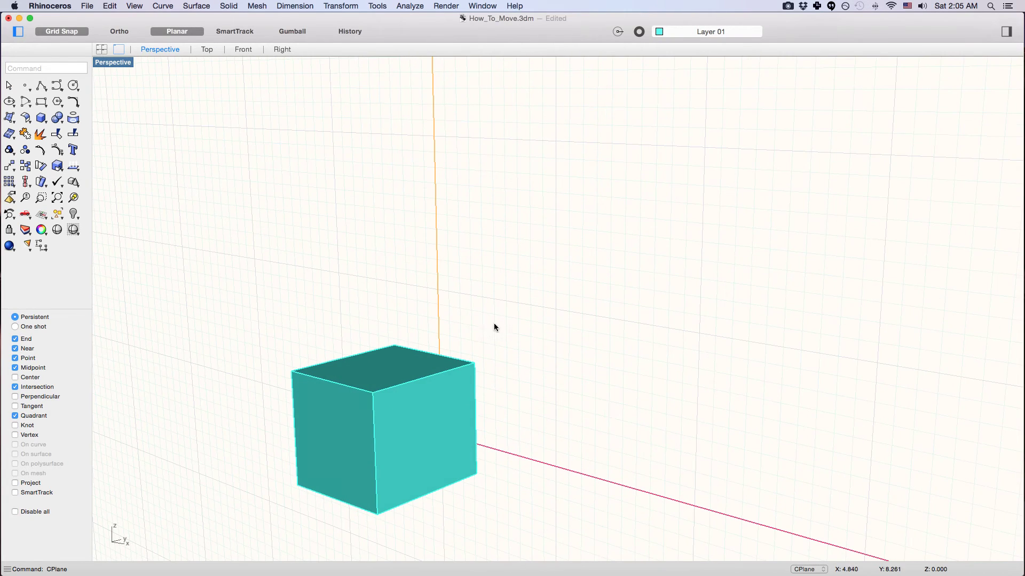
left_click(388, 422)
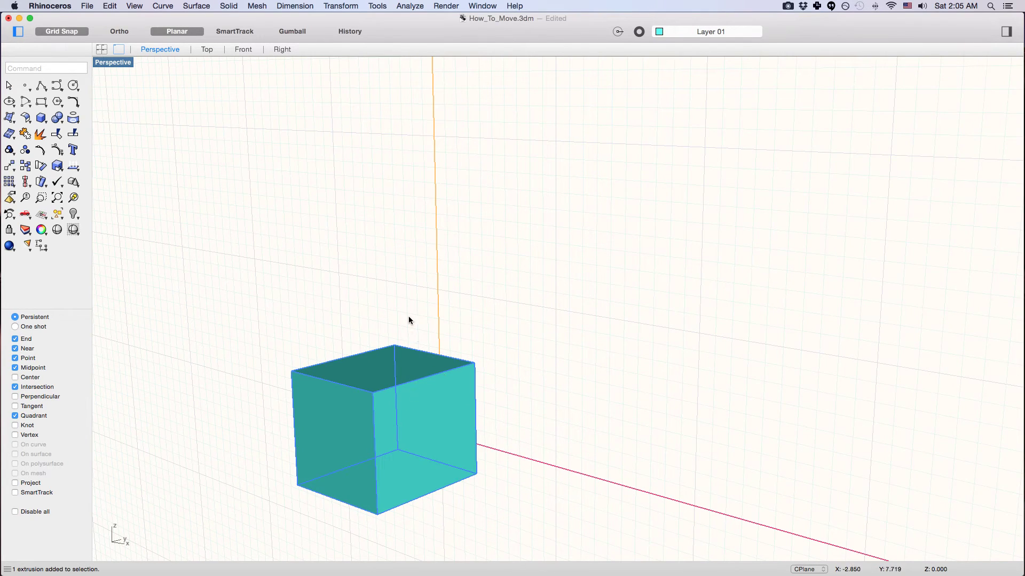
type("move")
key("Return")
left_click(476, 362)
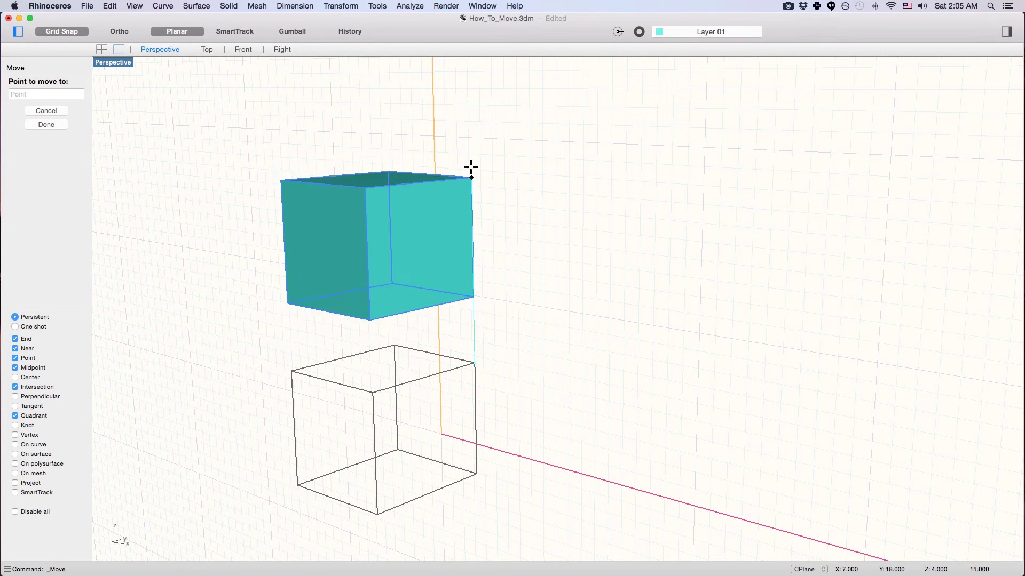
scroll(453, 222, "down", 5)
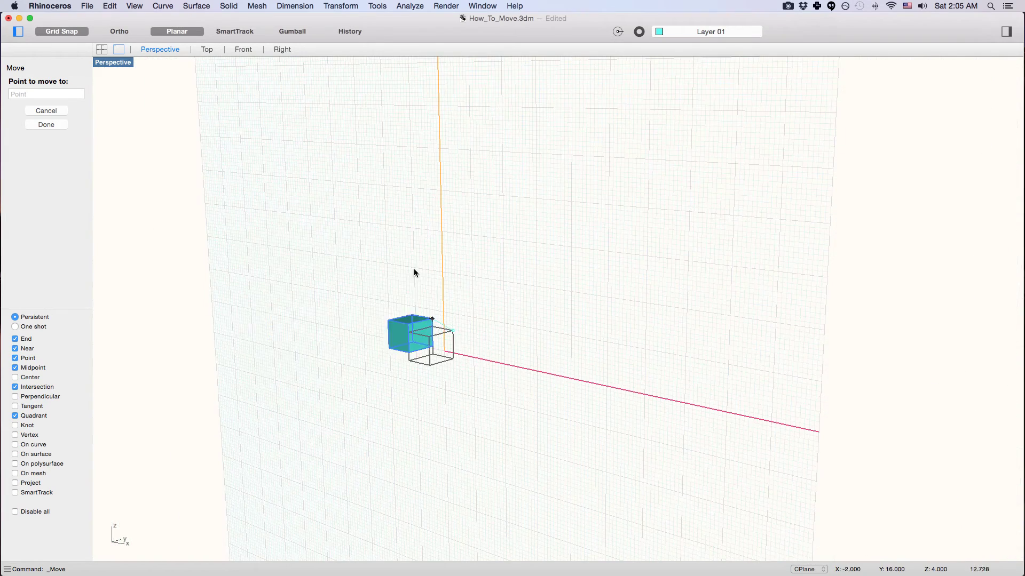
left_click(307, 224)
right_click_drag(341, 248, 397, 321)
key("super+z")
- Switch the construction plane to World Right with the cr alias
scroll(456, 337, "up", 10)
scroll(397, 321, "down", 2)
scroll(398, 318, "up", 3)
right_click_drag(362, 282, 401, 305, "shift")
type("cr")
key("Return")
- Try to change the construction plane from World Right to World Top with the CPlane command
type("CPlane")
key("Return")
type("w")
key("Return")
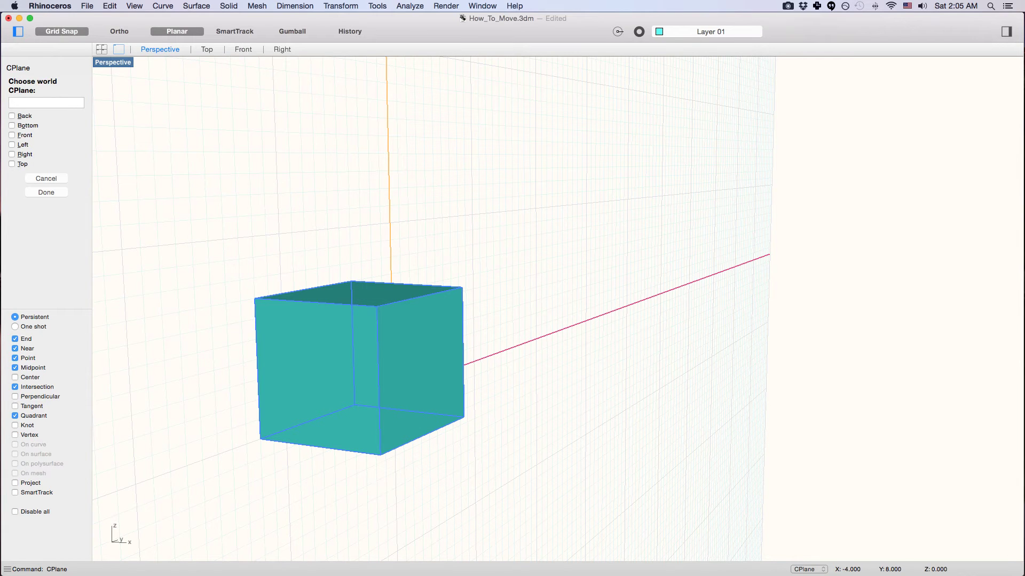
type("t")
key("Return")
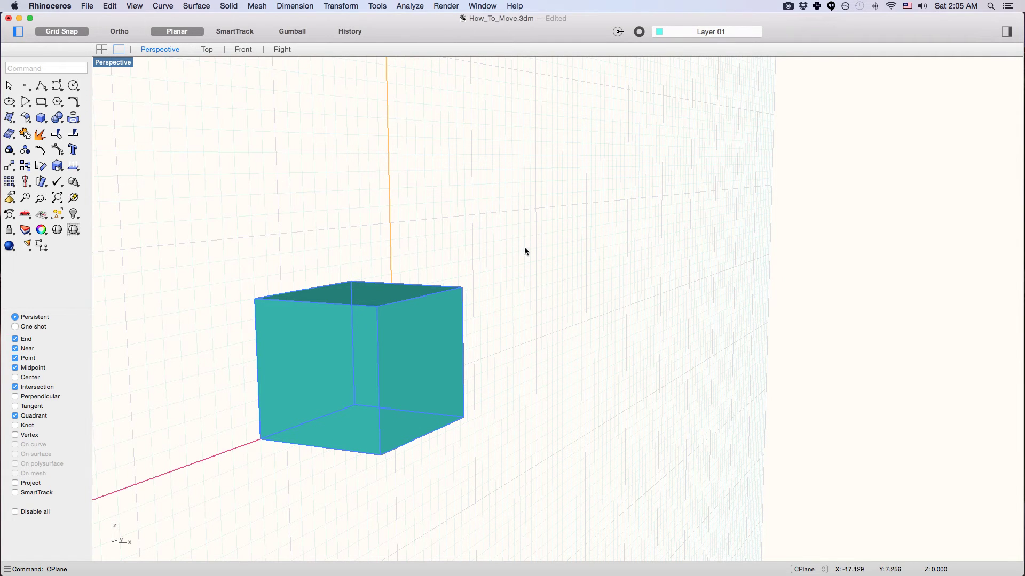
- Set the construction plane to World Top through the CPlane command's World option
scroll(479, 273, "down", 5)
scroll(468, 272, "up", 5)
right_click_drag(468, 272, 443, 289)
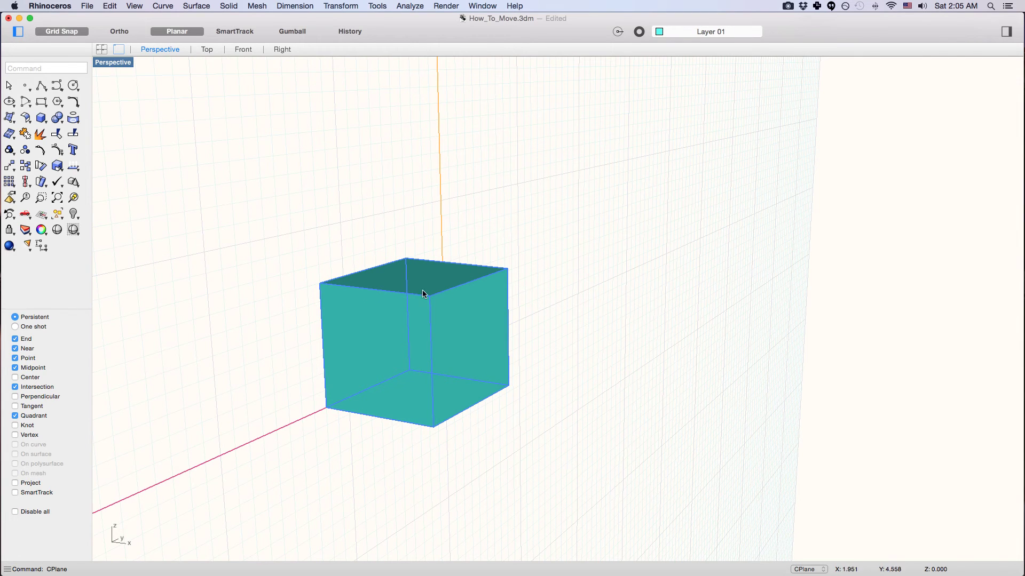
type("cplane")
key("Return")
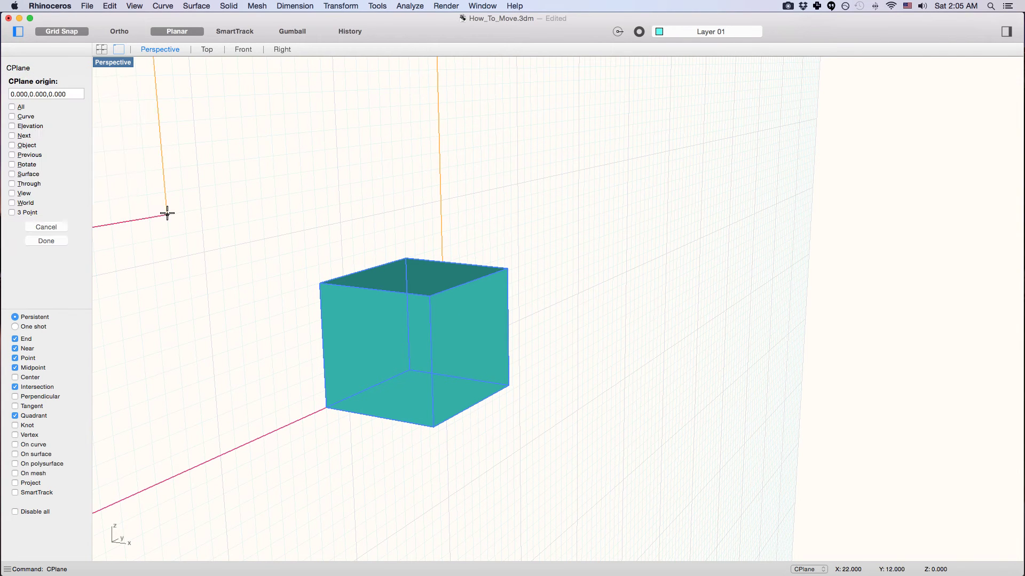
type("w")
key("Return")
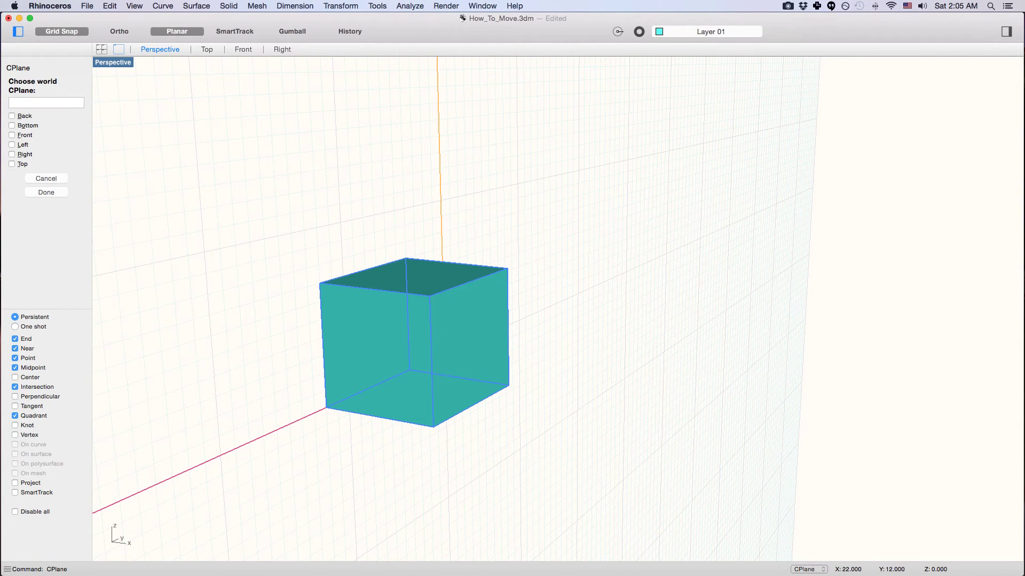
type("t")
key("Return")
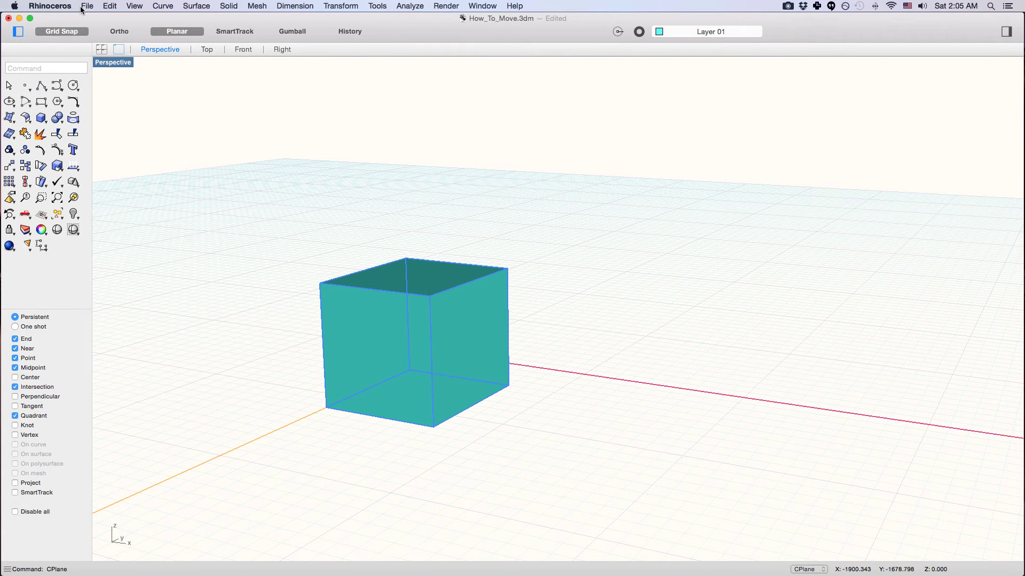
- Examine the command aliases in the Rhino preferences, including those for the world construction planes, and close the preferences
left_click(62, 7)
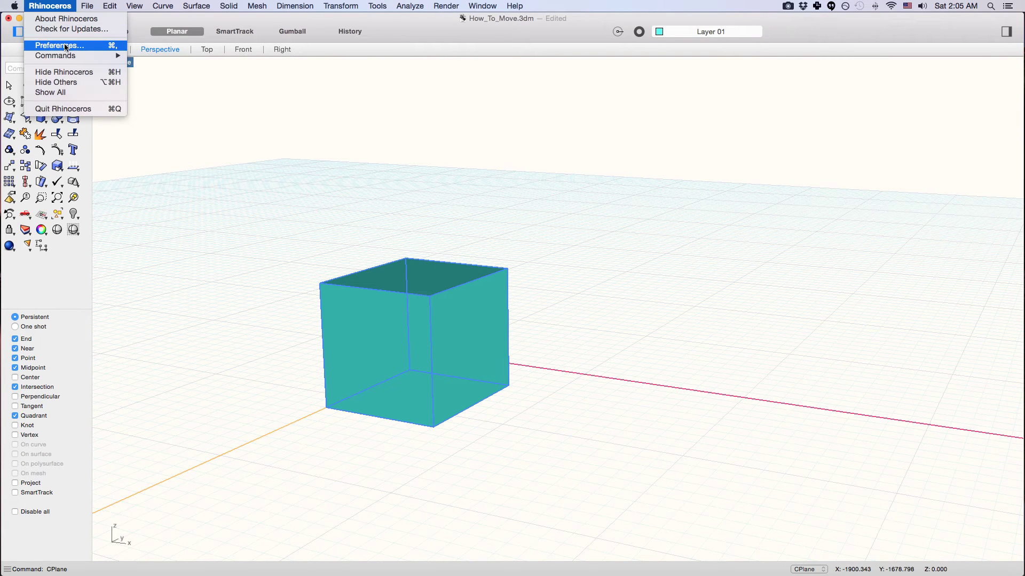
left_click(65, 44)
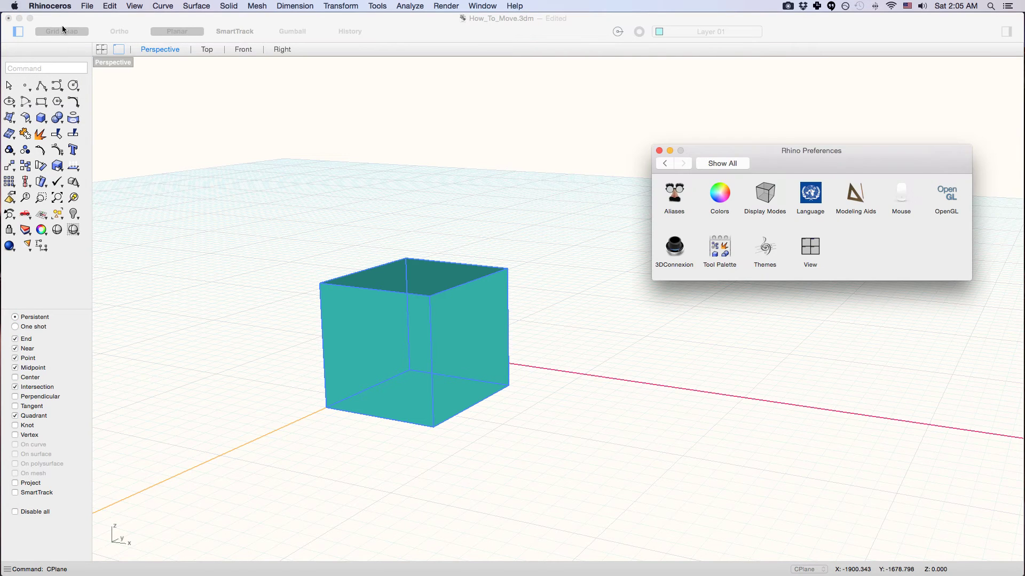
left_click_drag(806, 161, 444, 158)
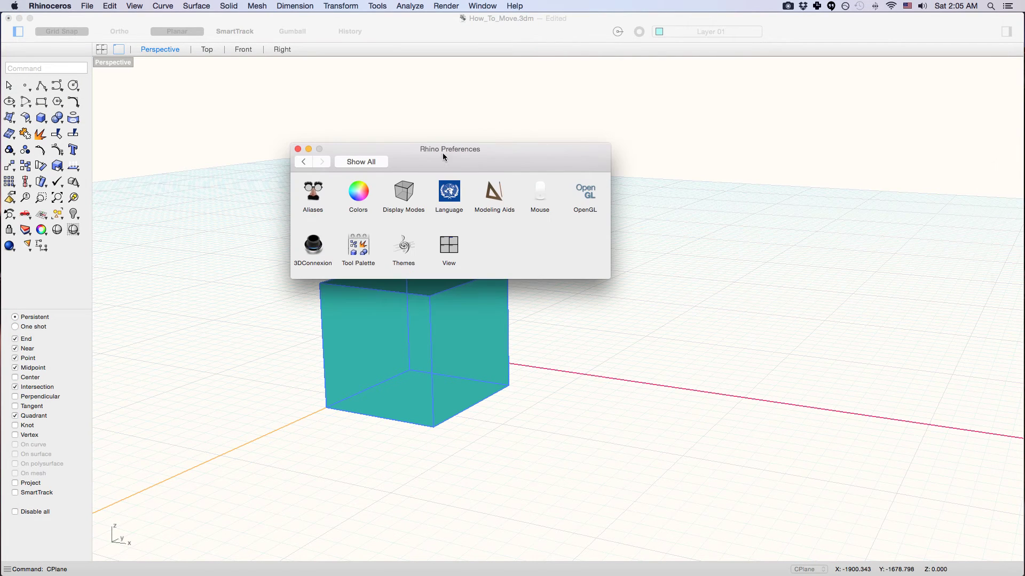
left_click(51, 7)
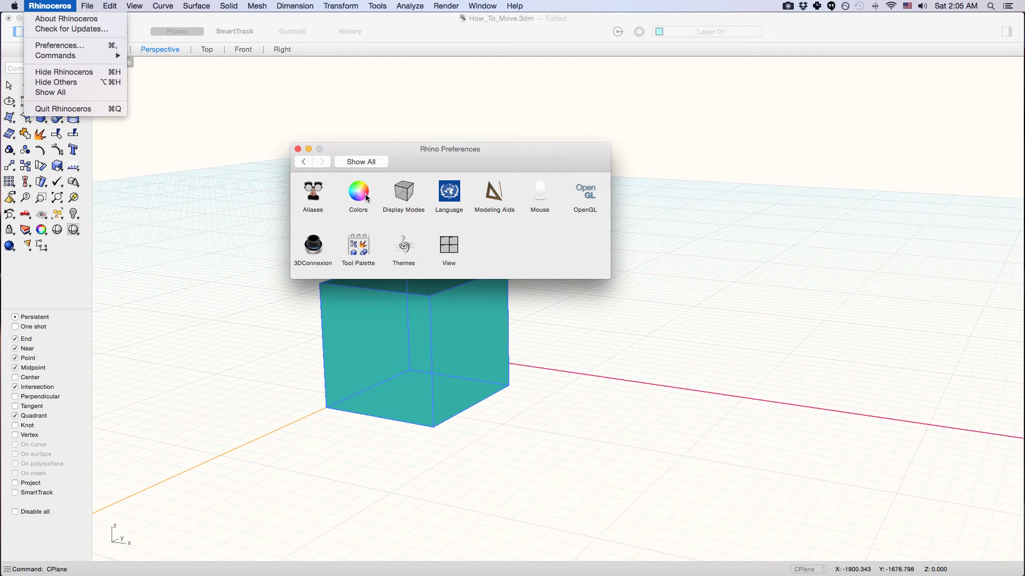
left_click(314, 196)
left_click(314, 193)
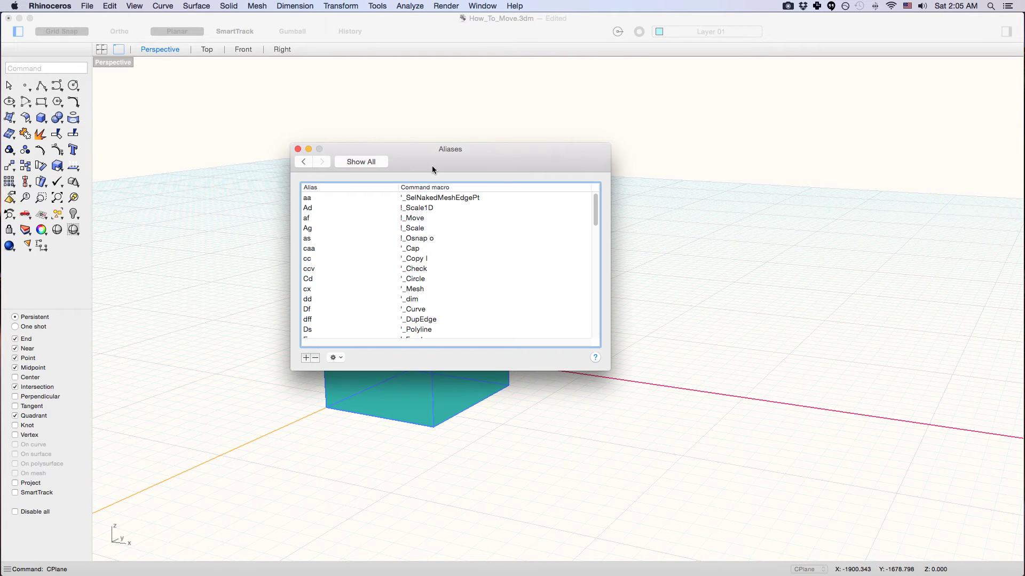
left_click_drag(596, 209, 572, 289)
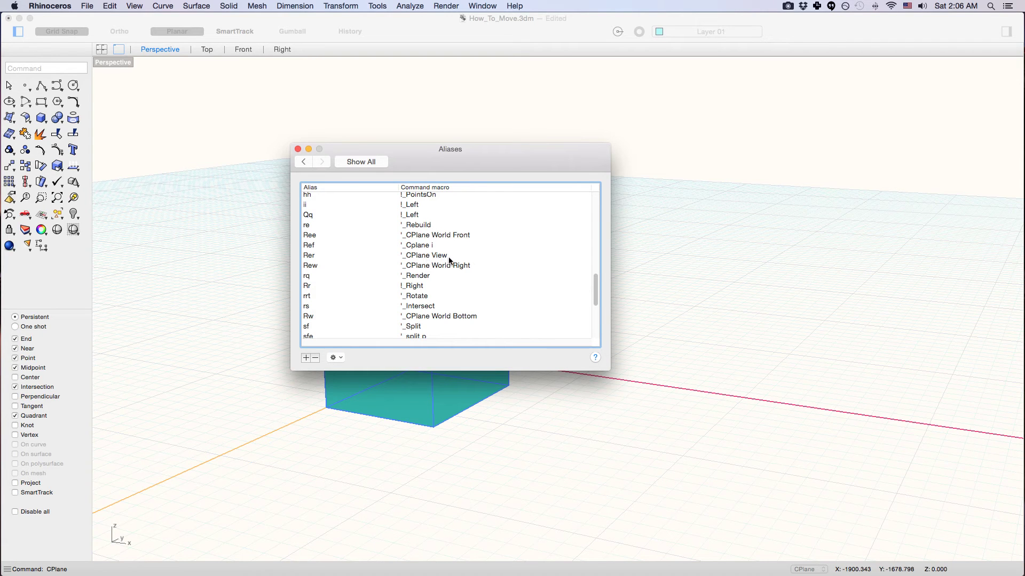
left_click(298, 148)
- Turn off Grid Snap
scroll(447, 289, "up", 5)
scroll(447, 289, "down", 5)
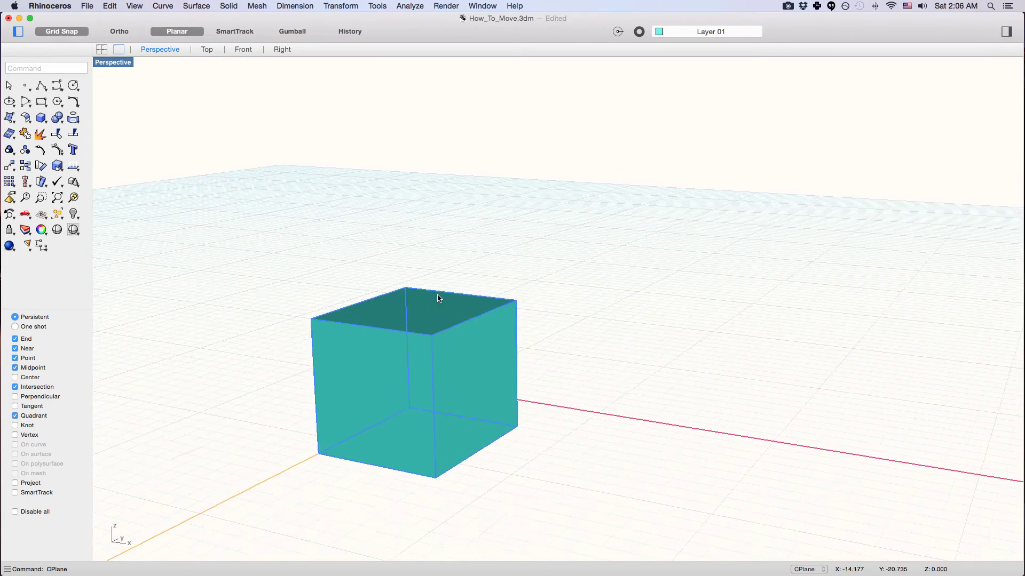
left_click(71, 32)
- During a Move, switch to the World Front construction plane with the cf alias and move the box straight up by its rear upper corner
right_click_drag(327, 266, 418, 317)
scroll(440, 275, "up", 4)
scroll(440, 274, "down", 4)
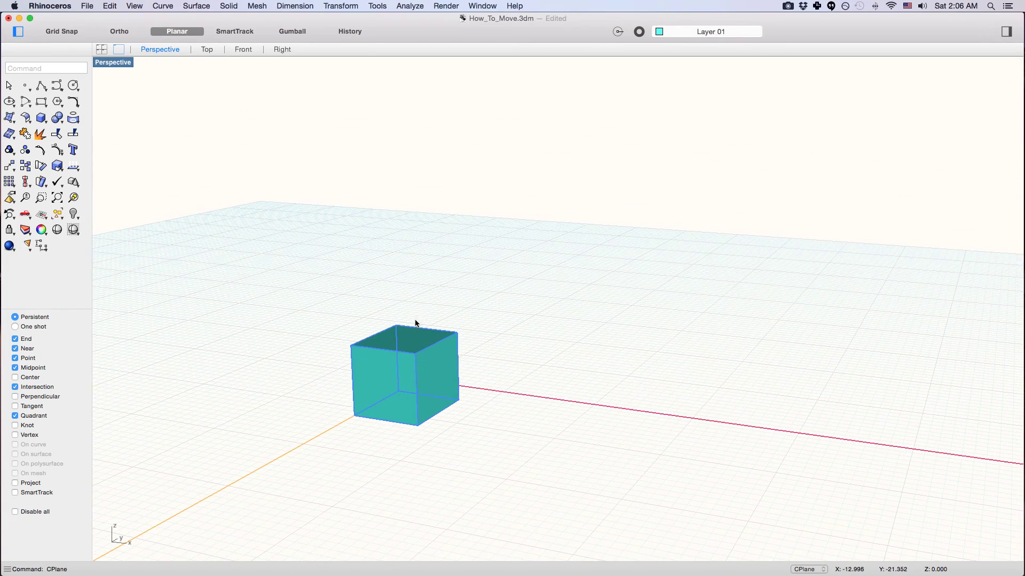
type("move")
key("Return")
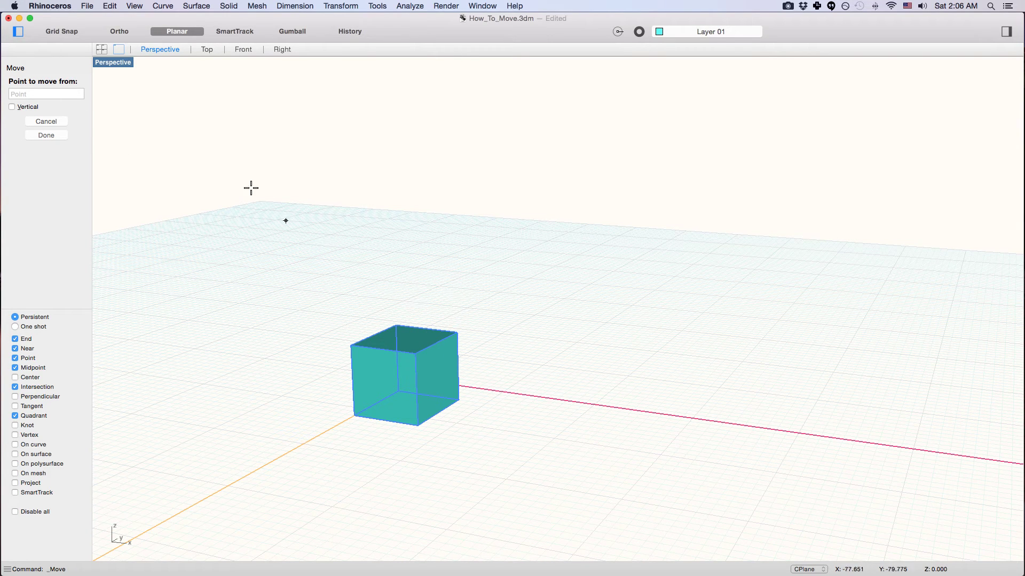
type("cf")
key("Return")
mouse_move(429, 285)
right_mouse_down()
mouse_move(414, 257)
mouse_move(446, 291)
mouse_move(424, 289)
right_mouse_up()
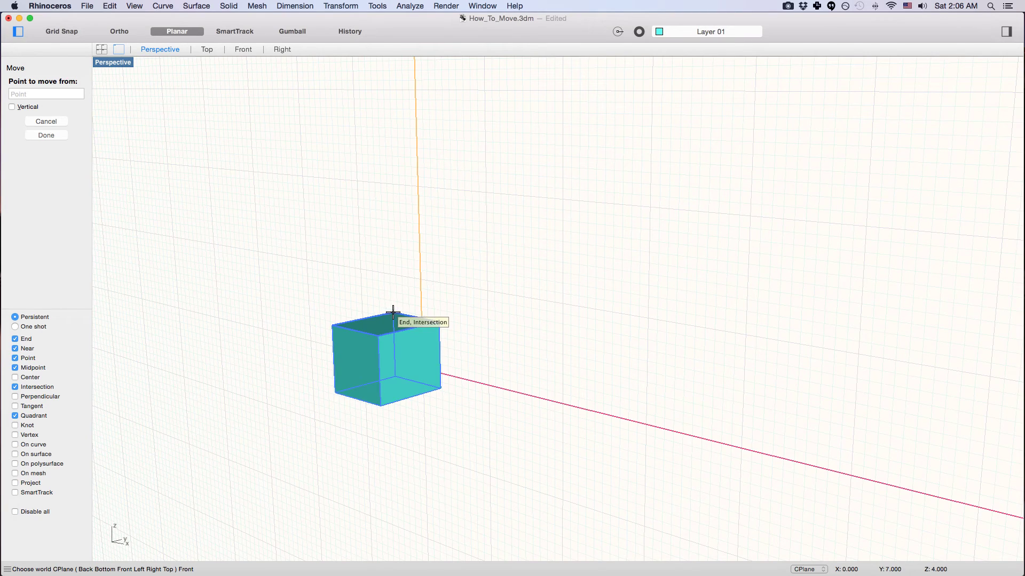
left_click(394, 314)
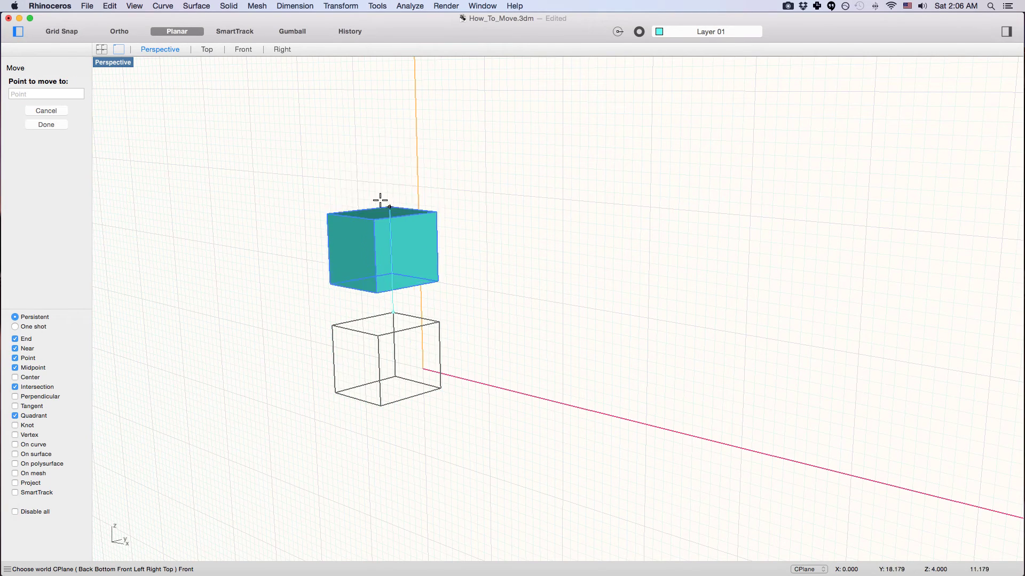
left_click(388, 144)
- Set the construction plane to World Right and move the box horizontally along the Y direction by its lower corner, keeping the move orthogonal
right_click_drag(421, 233, 431, 277)
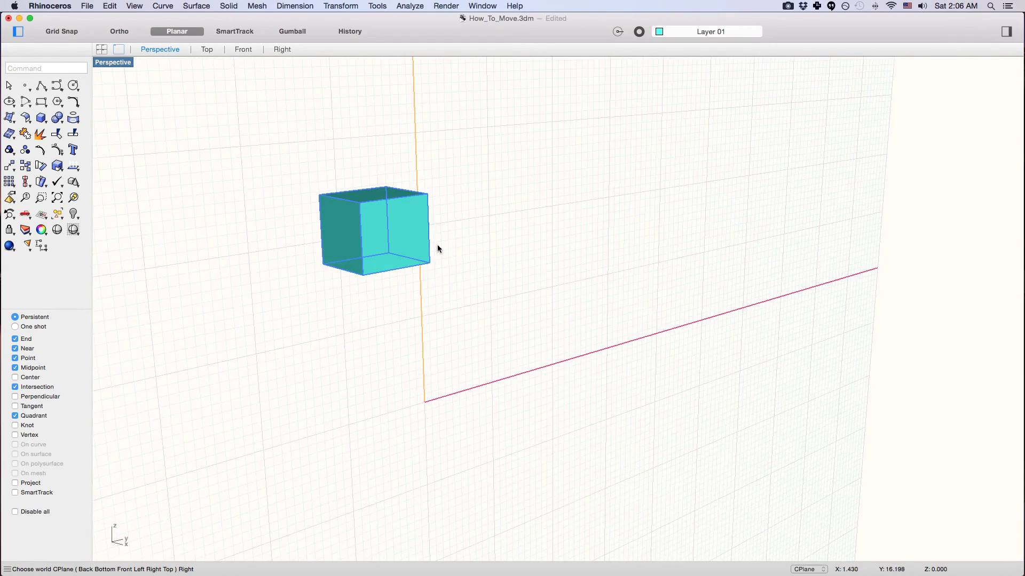
right_click_drag(418, 273, 427, 267)
key("Return")
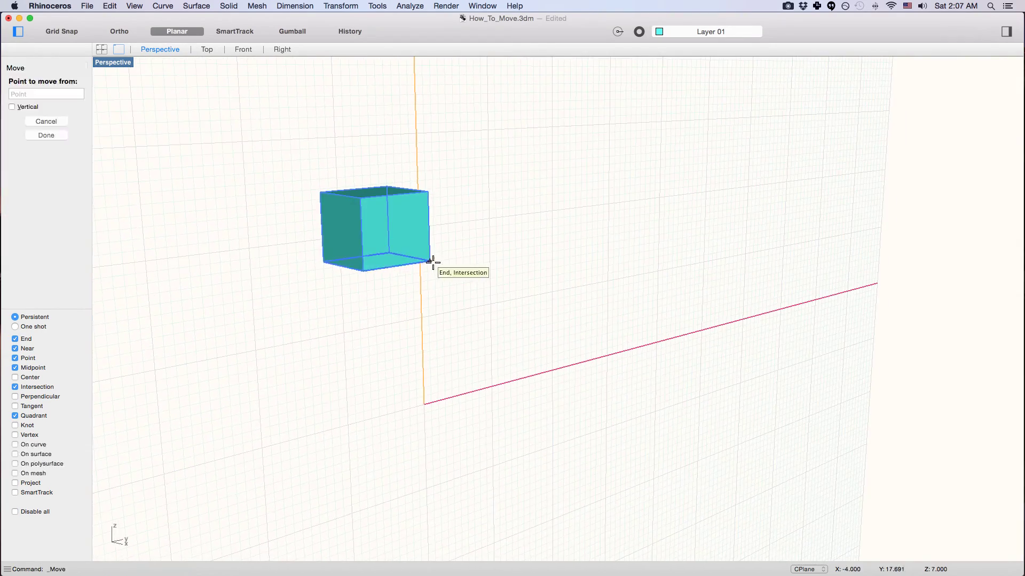
left_click(434, 262)
left_click(589, 212, "shift")
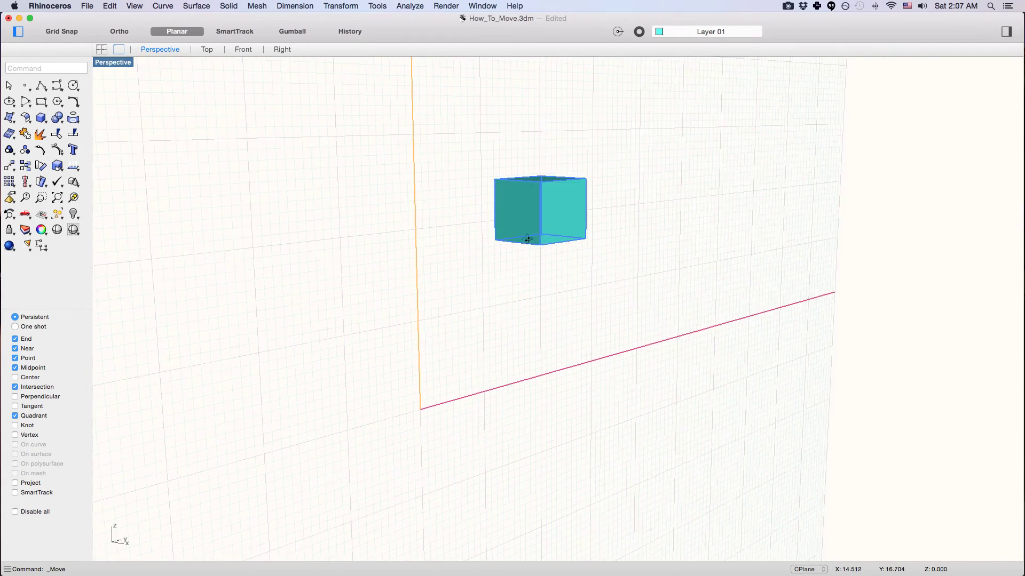
- During a Move, switch the construction plane from World Bottom back to World Right and move the box horizontally by its lower corner
mouse_move(529, 235)
right_mouse_down()
mouse_move(558, 254)
mouse_move(567, 207)
right_mouse_up()
type("m")
key("Return")
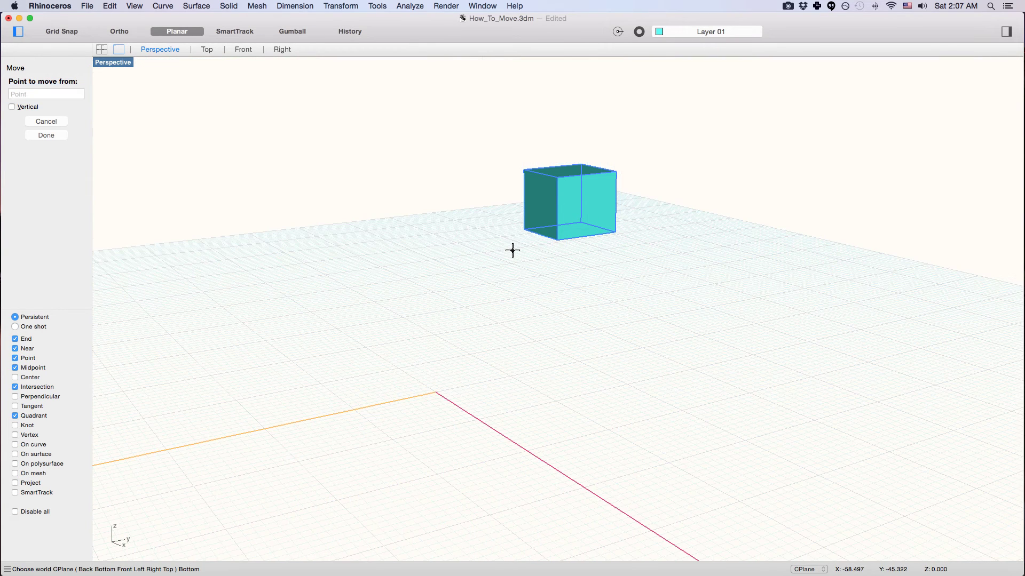
type("f")
key("Return")
type("ron")
key("Return")
right_click_drag(511, 252, 459, 278)
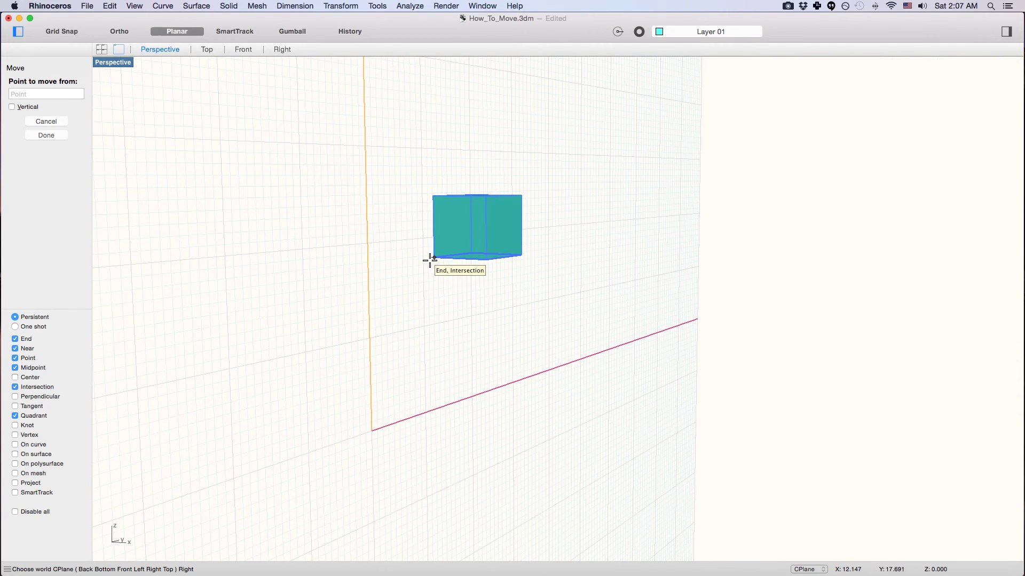
left_click(344, 270)
- Move the box straight down by its lower corner in the World Right construction plane
key("Return")
left_click(347, 268)
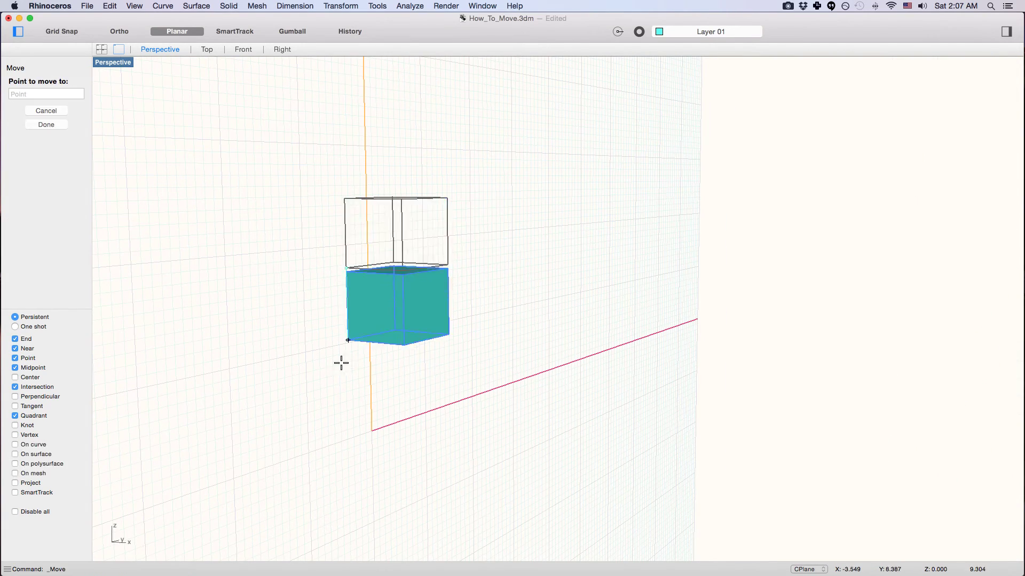
left_click(348, 427)
- Set the construction plane to World Bottom and move the box along the X direction by its lower front corner
right_click_drag(360, 356, 458, 356)
type("b")
key("Return")
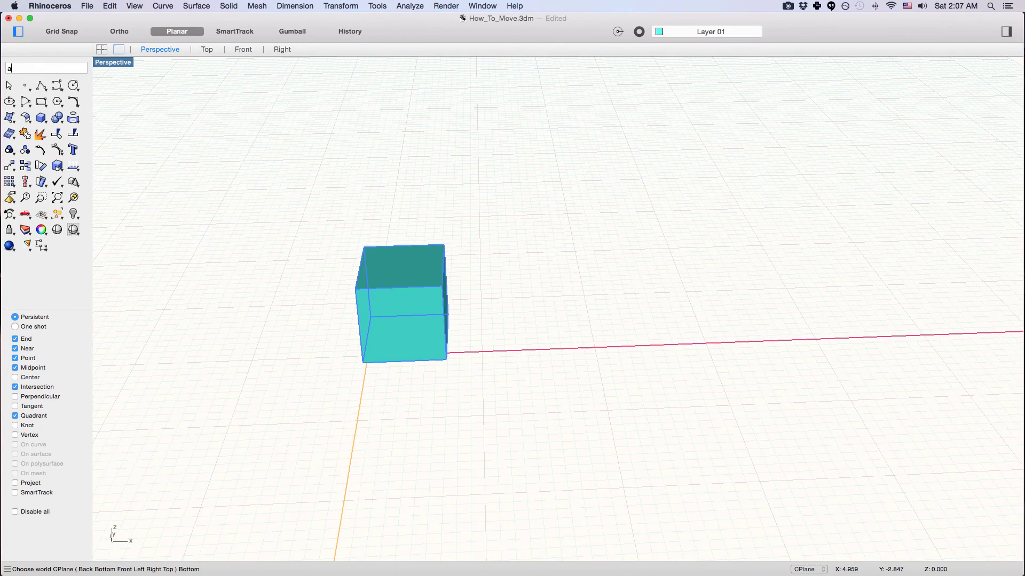
type("af")
key("Return")
left_click(446, 358)
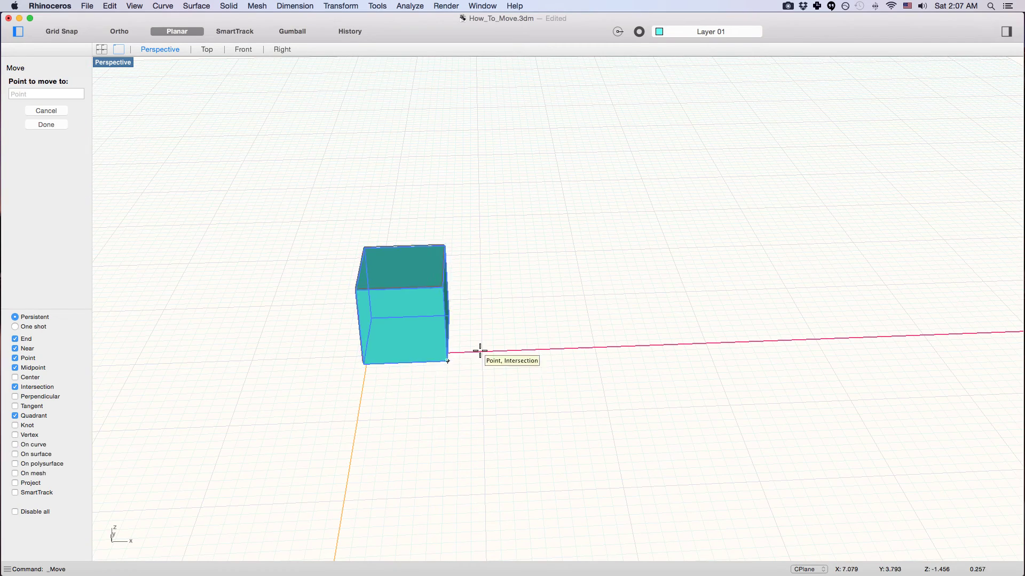
left_click(640, 352)
- Move the box toward the viewer along the Y direction by its lower corner
scroll(587, 320, "down", 5)
right_click_drag(587, 319, 505, 346, "shift")
type("af")
key("Return")
left_click(505, 357)
left_click(506, 426)
- Move the box back along the X direction toward the origin by its lower corner
type("af")
key("Return")
left_click(506, 426)
left_click(364, 430)
- Set the construction plane to World Front and move the box straight up by its upper rear corner
right_click_drag(367, 411, 370, 357)
type("re")
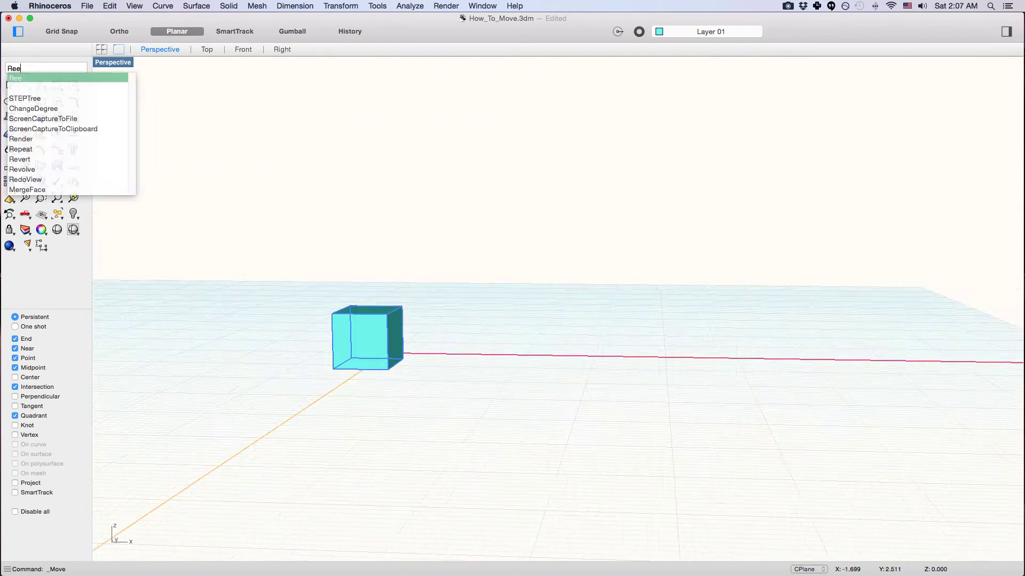
key("Return")
type("af")
key("Return")
left_click(402, 306)
left_click(402, 216)
- Move the box horizontally along the X direction, away from the vertical axis, in the World Front construction plane
type("af")
key("Return")
left_click(401, 267)
left_click(540, 267)
- Try orienting the construction plane to the current view with CPlane, and undo the box's last move along X
right_click_drag(506, 273, 458, 311)
scroll(455, 307, "up", 3)
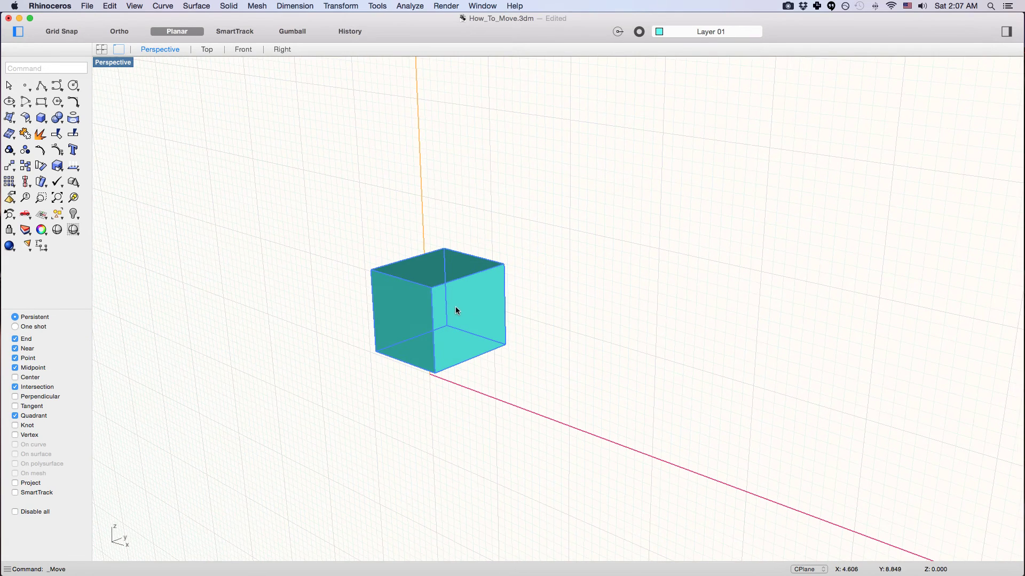
type("cplane")
key("Return")
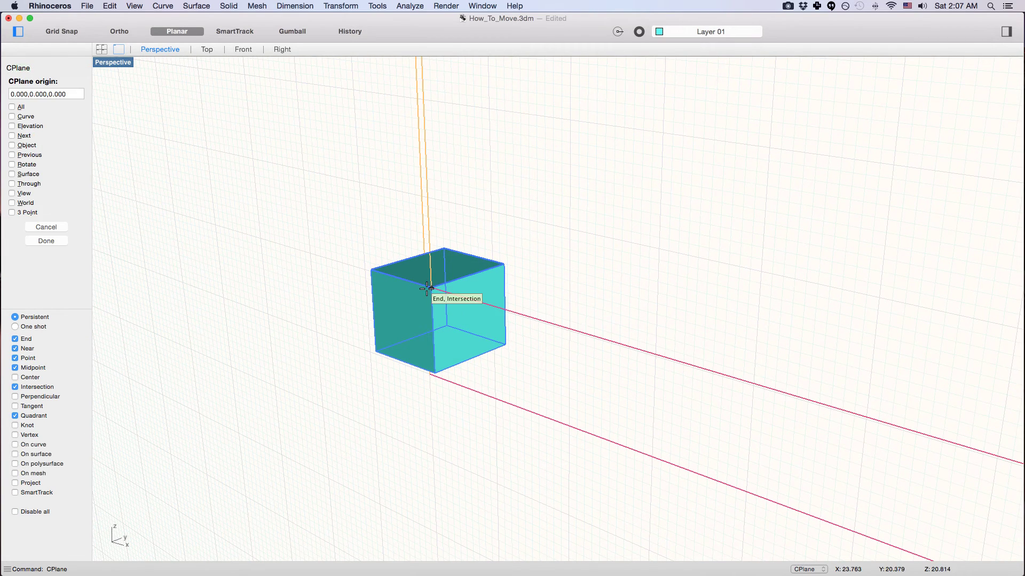
left_click(17, 194)
mouse_move(453, 277)
right_mouse_down()
mouse_move(565, 251)
mouse_move(592, 263)
mouse_move(561, 276)
mouse_move(614, 279)
mouse_move(638, 247)
mouse_move(512, 298)
mouse_move(505, 318)
mouse_move(462, 312)
mouse_move(444, 324)
mouse_move(469, 320)
mouse_move(469, 291)
mouse_move(466, 313)
mouse_move(442, 316)
mouse_move(447, 306)
mouse_move(501, 304)
mouse_move(434, 300)
mouse_move(457, 287)
right_mouse_up()
key("super+z")
- During a Move, switch to the World Front construction plane with the cf alias and move the box straight down by its lower corner
type("m")
key("Return")
type("cf")
key("Return")
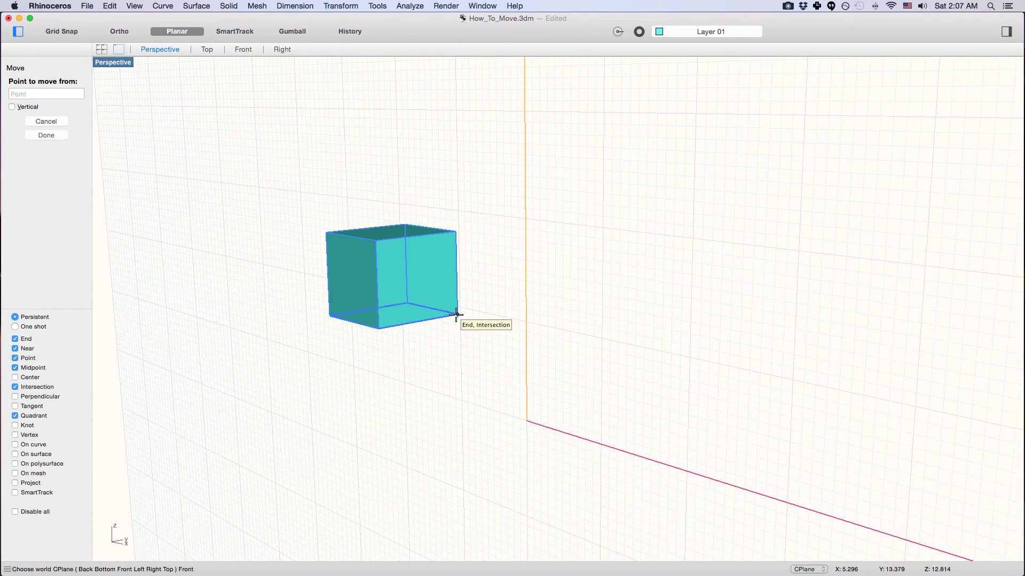
left_click(456, 315)
left_click(455, 403)
- Orient the construction plane to the box with the Object option of CPlane, choosing the first extrusion surface
right_click_drag(455, 407, 425, 300)
type("CPlane")
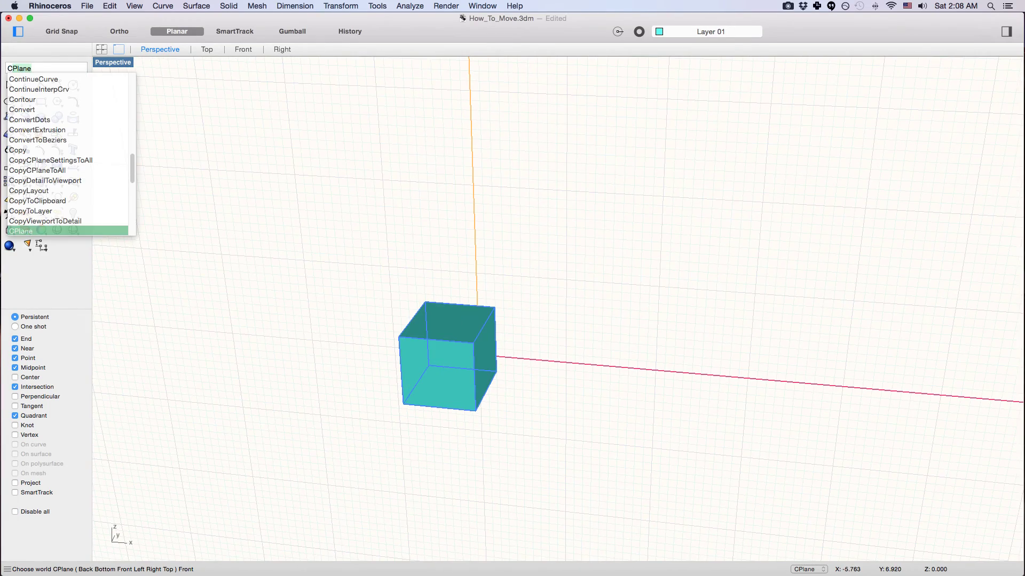
key("Return")
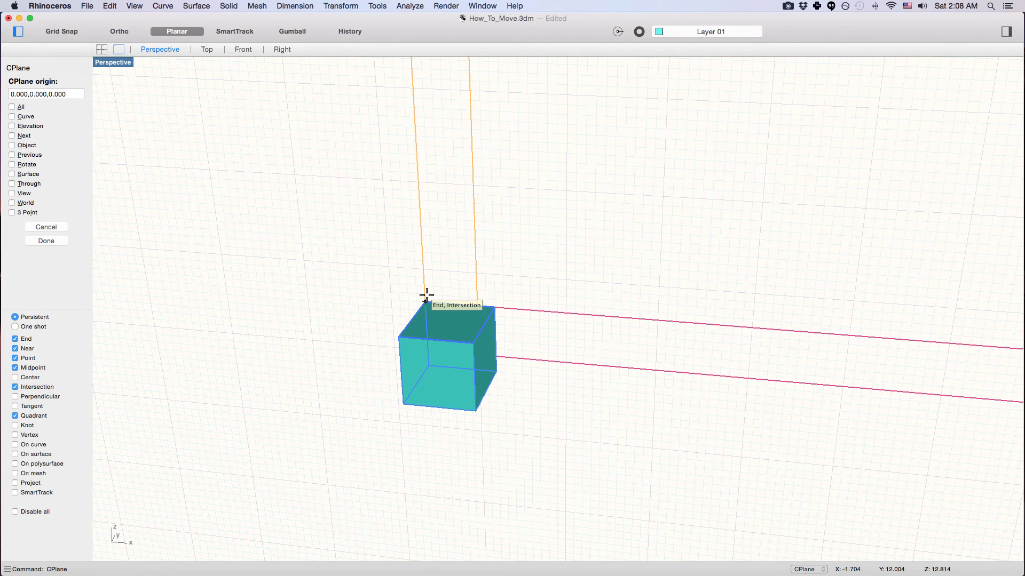
left_click(13, 146)
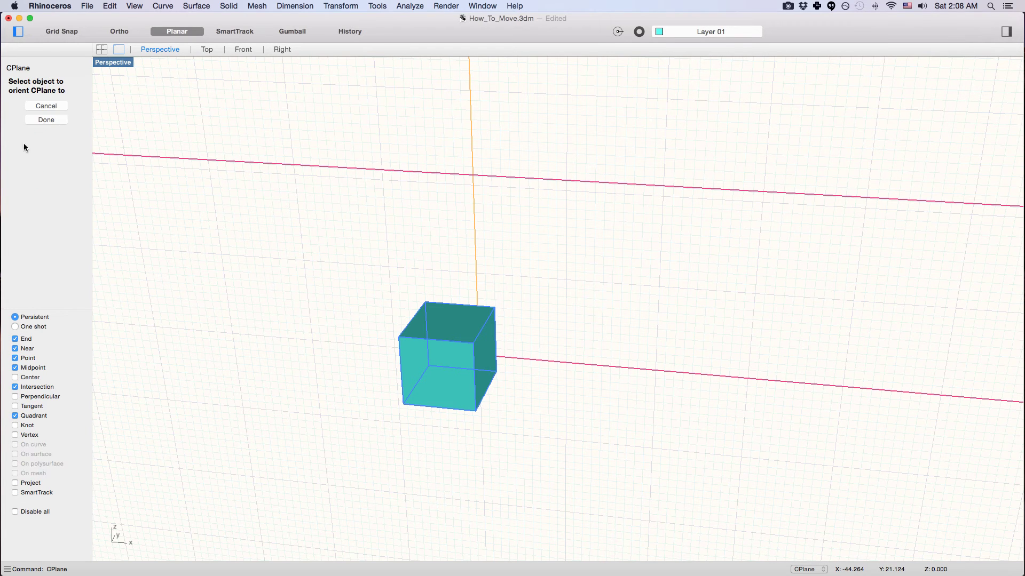
left_click(407, 404)
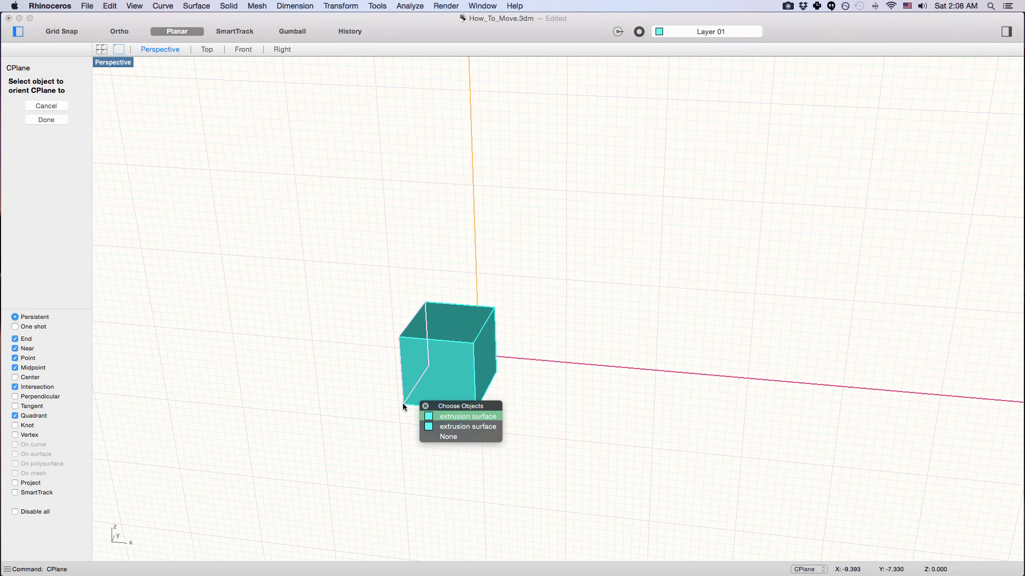
left_click(444, 417)
right_click_drag(417, 396, 406, 369)
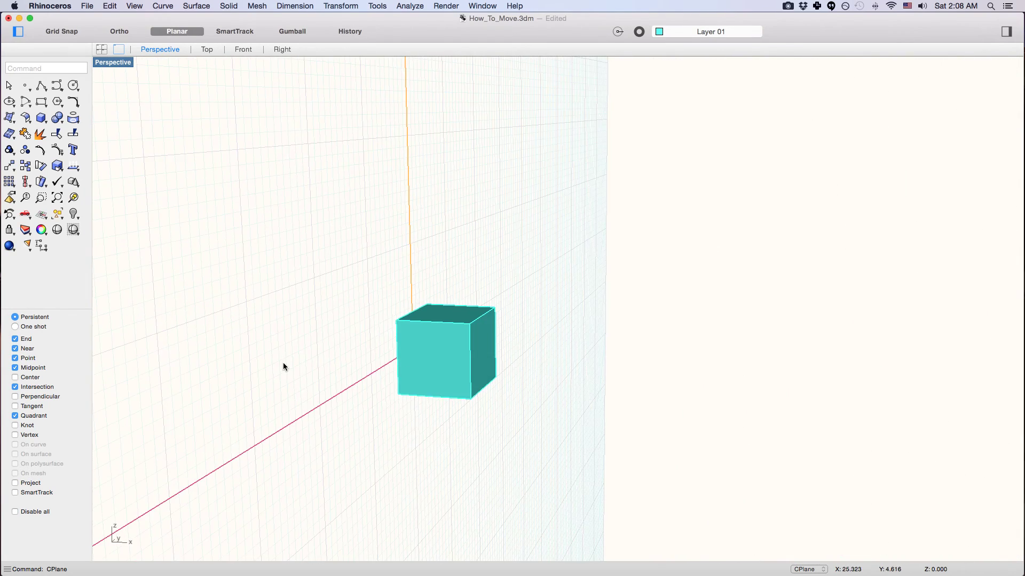
type("CPlane")
key("Return")
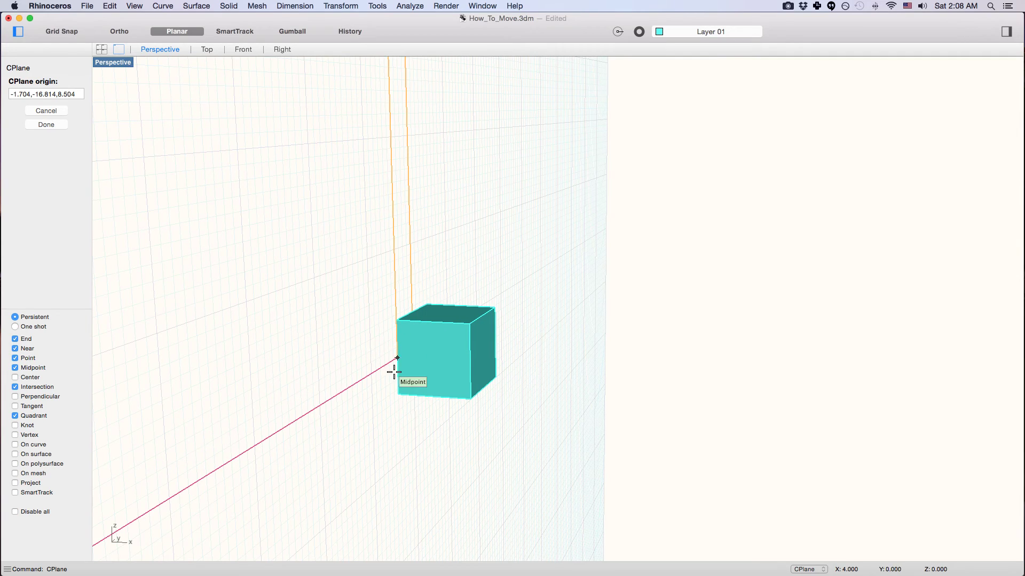
right_click_drag(394, 337, 627, 335)
key("Escape")
- Set the view to World Top, orbit around the box, and return to the Perspective view
type("Top")
key("Return")
right_click_drag(644, 291, 734, 319)
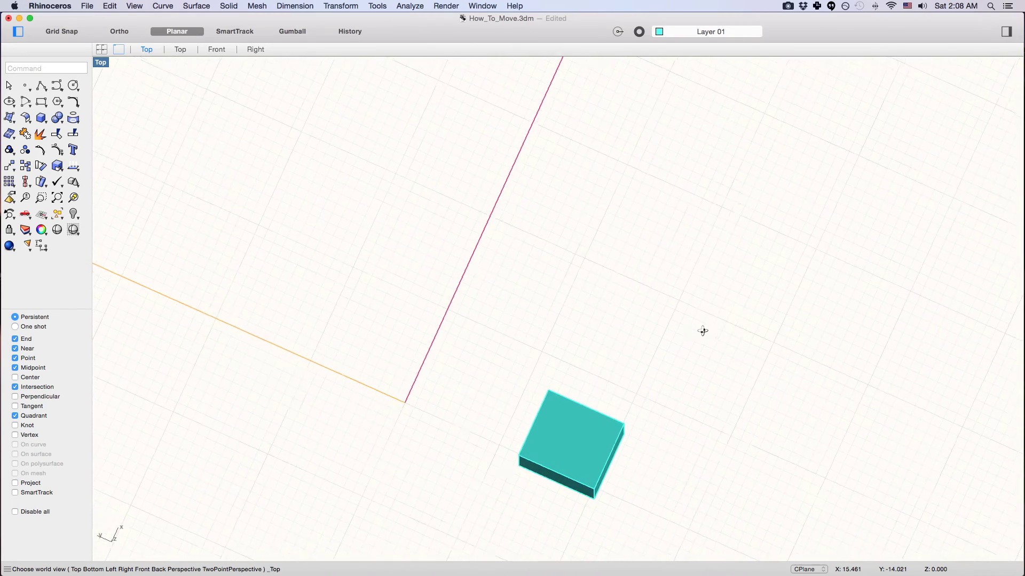
right_click_drag(691, 337, 534, 341)
key("ctrl+super+p")
- Define a 3 Point construction plane from the box's upper left corner through its lower right corner, oriented by its upper right corner
type("cp")
key("Return")
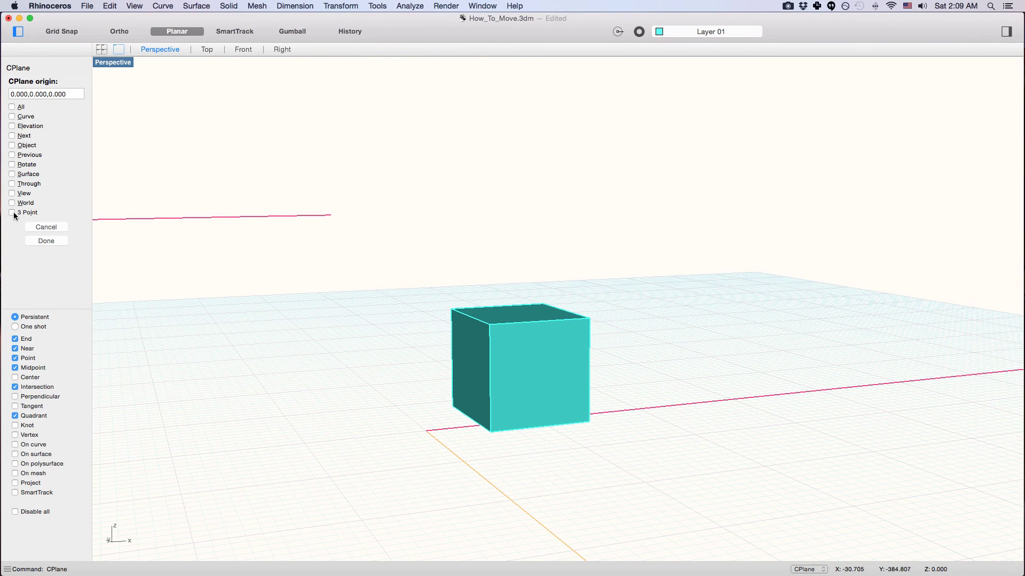
left_click(449, 311)
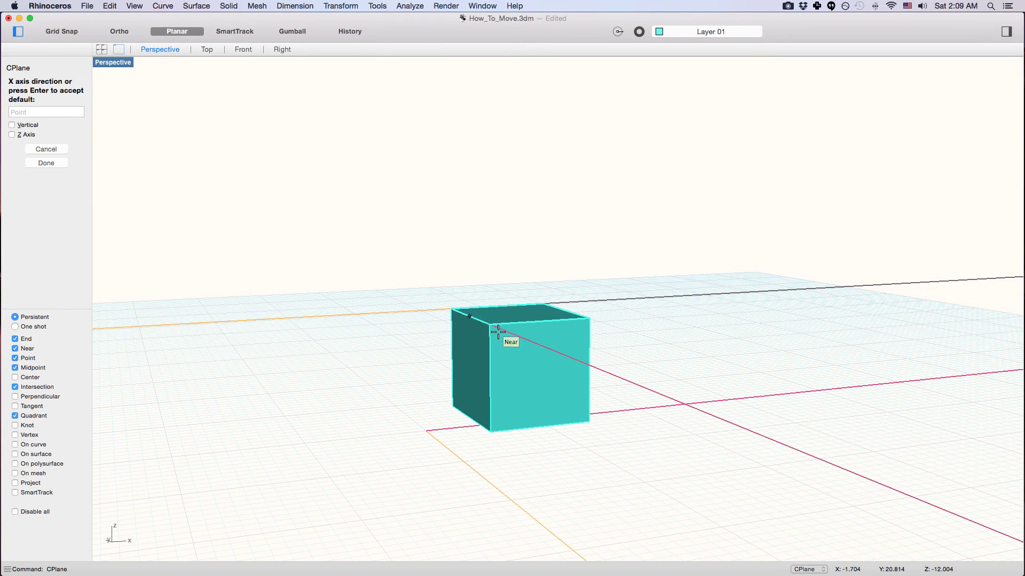
left_click(590, 423)
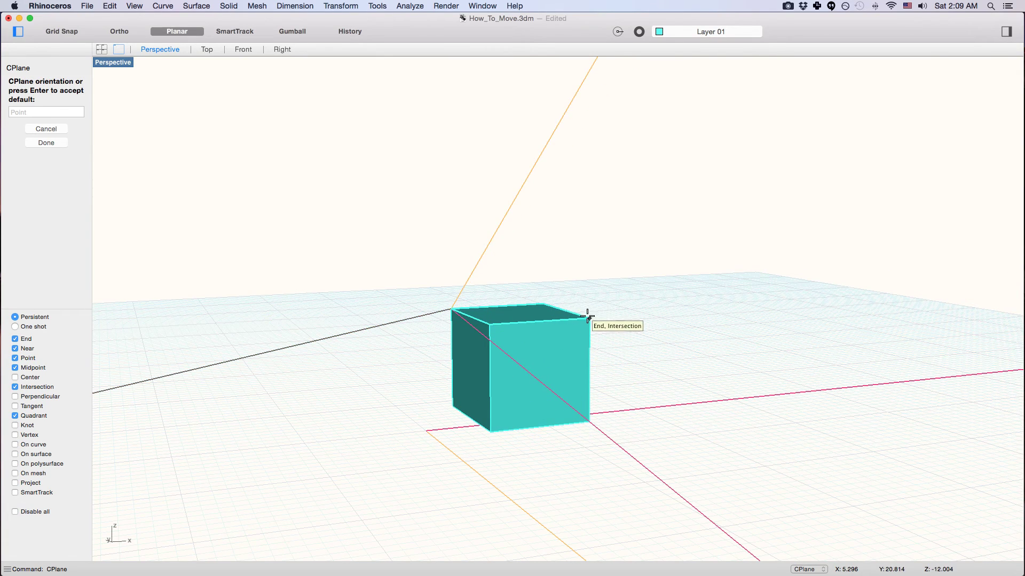
left_click(587, 316)
- Set the construction plane to World Front and move the box straight up by its upper right corner, keeping the move orthogonal
right_click_drag(570, 353, 532, 336)
type("move")
key("Return")
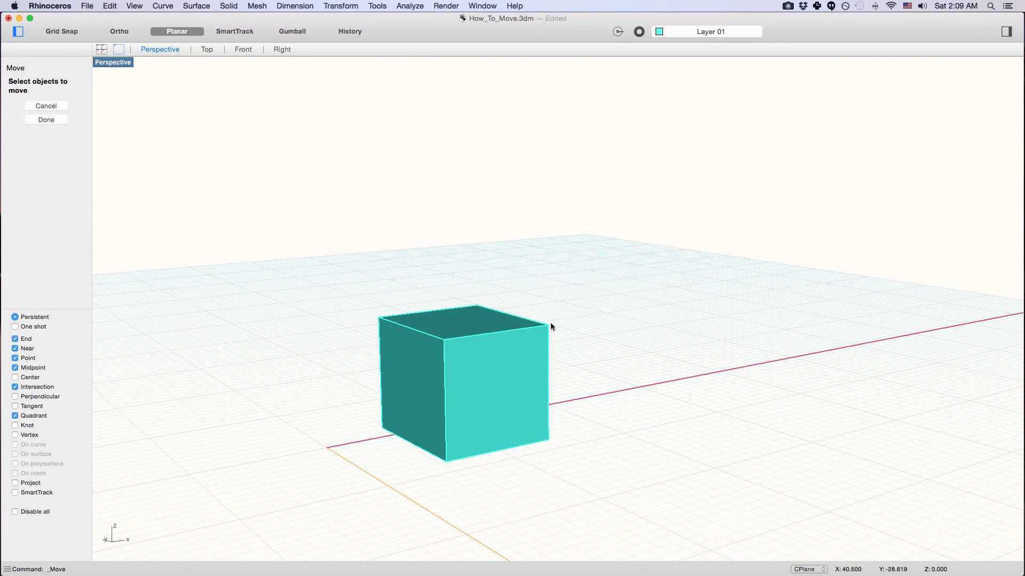
type("cwf")
key("Return")
type("am")
key("Return")
left_click(547, 321)
key("Return")
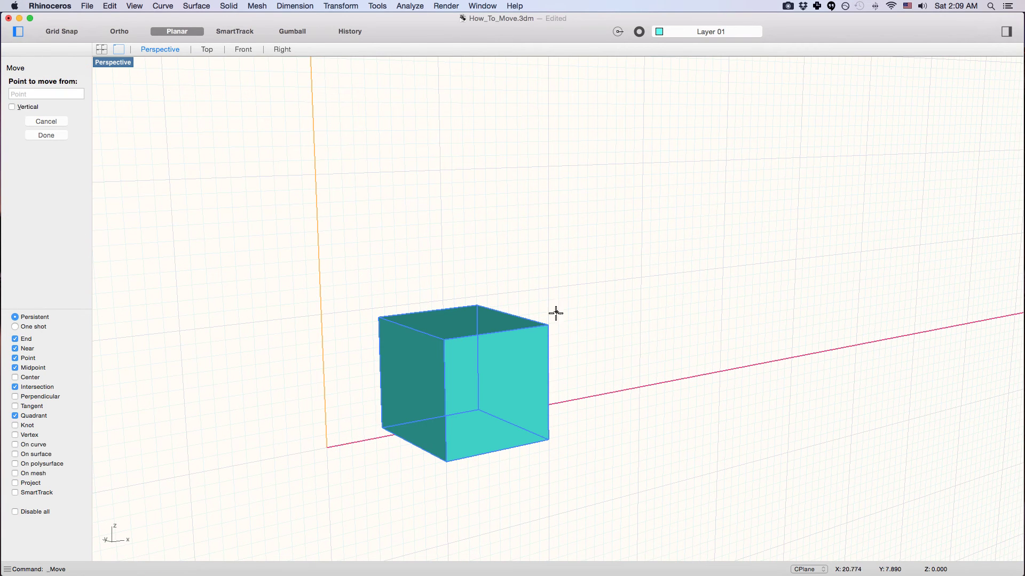
left_click(548, 325)
left_click(541, 155, "shift")
- Set the construction plane to World Right and move the box straight down by a corner, keeping the move orthogonal
scroll(516, 255, "down", 5)
right_click_drag(516, 255, 474, 295, "shift")
type("cwr")
key("Return")
scroll(491, 298, "up", 4)
type("am")
key("Return")
left_click(479, 304)
left_click(490, 303)
left_click(458, 458, "shift")
- Set the construction plane to World Bottom and move the box horizontally along the Y direction by a corner
scroll(456, 459, "down", 6)
right_click_drag(446, 468, 466, 373, "shift")
type("cwr")
key("Return")
type("cwb")
key("Return")
scroll(465, 373, "up", 4)
type("move")
key("Return")
left_click(499, 390)
key("Return")
left_click(502, 389)
left_click(607, 414)
right_click_drag(598, 391, 469, 386)
scroll(454, 405, "up", 2)
key("Return")
left_click(434, 408)
key("Return")
left_click(446, 425)
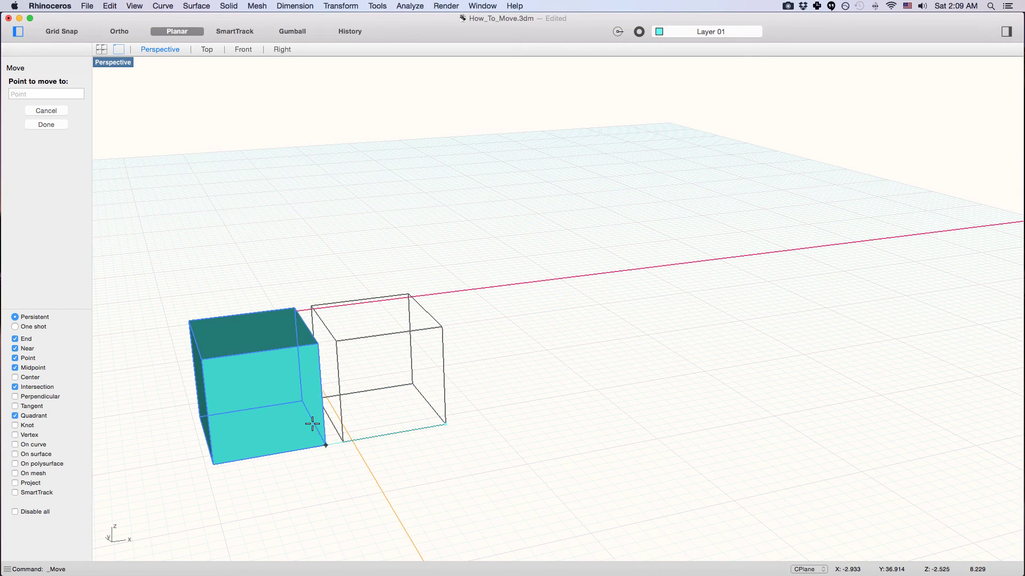
key("Escape")
- Set the construction plane to World Right and move the box straight up by its upper corner
scroll(361, 417, "down", 3)
right_click_drag(364, 418, 382, 368)
type("re")
key("Return")
type("m")
key("Return")
left_click(432, 331)
key("Return")
left_click(441, 330)
left_click(448, 219)
type("Reer")
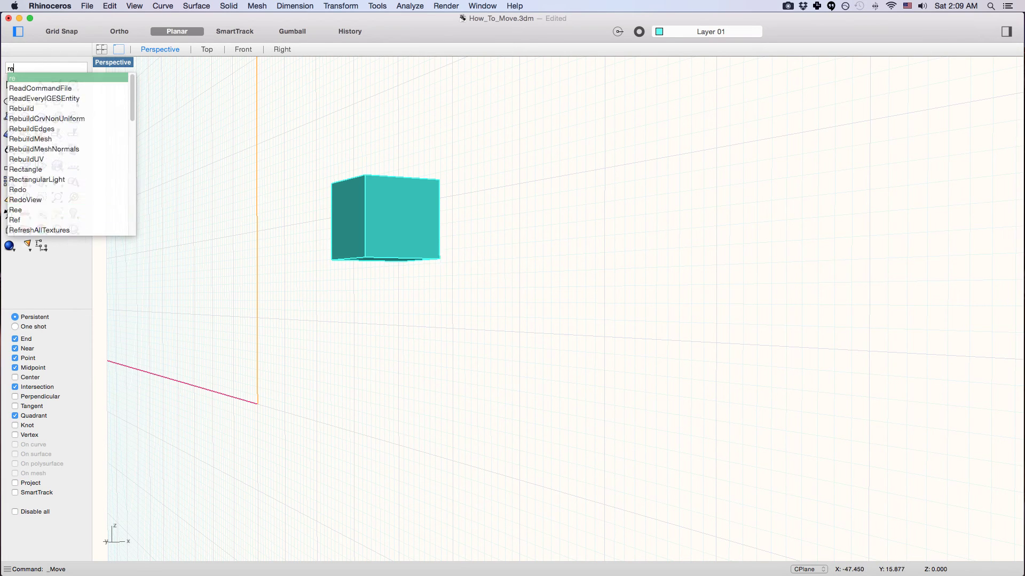
key("BackSpace")
key("BackSpace")
key("BackSpace")
key("BackSpace")
type("re")
key("BackSpace")
key("BackSpace")
- Move the box straight down in the World Right construction plane, keeping the move orthogonal
right_click_drag(412, 273, 455, 290)
scroll(439, 259, "up", 4)
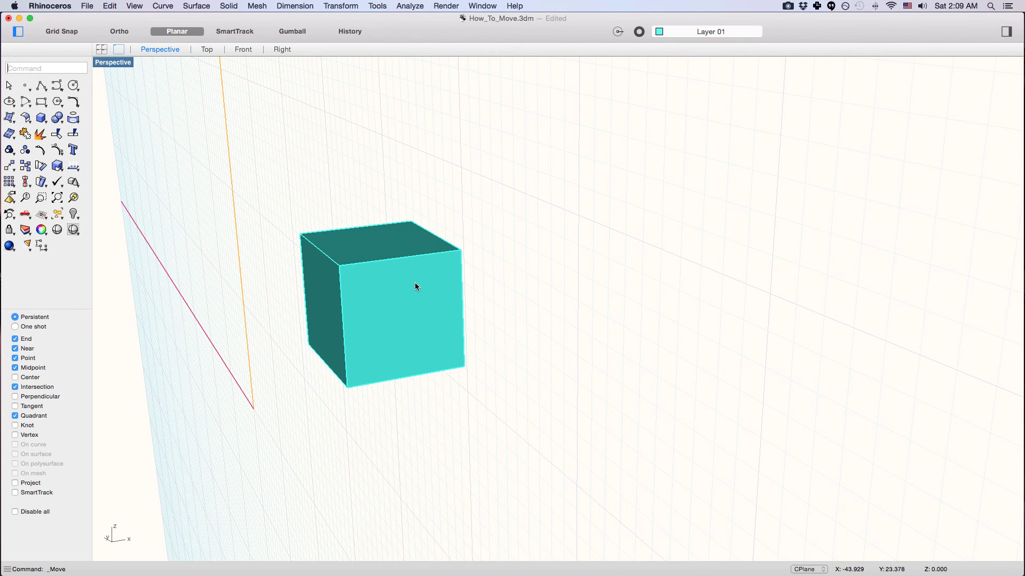
right_click_drag(414, 285, 500, 281)
key("F5")
scroll(399, 286, "up", 4)
scroll(363, 276, "down", 4)
scroll(496, 273, "up", 3)
type("m")
key("Return")
left_click(451, 303)
key("Return")
left_click(425, 316)
left_click(406, 402, "shift")
- Set the Perspective view's construction plane to World Front
scroll(427, 342, "down", 4)
right_click_drag(428, 342, 444, 338)
type("front")
key("Return")
right_click_drag(435, 315, 504, 307)
- Move the box horizontally along the X direction in the World Front construction plane, using its upper corner as the base point
type("m")
key("Return")
left_click(503, 307)
key("Return")
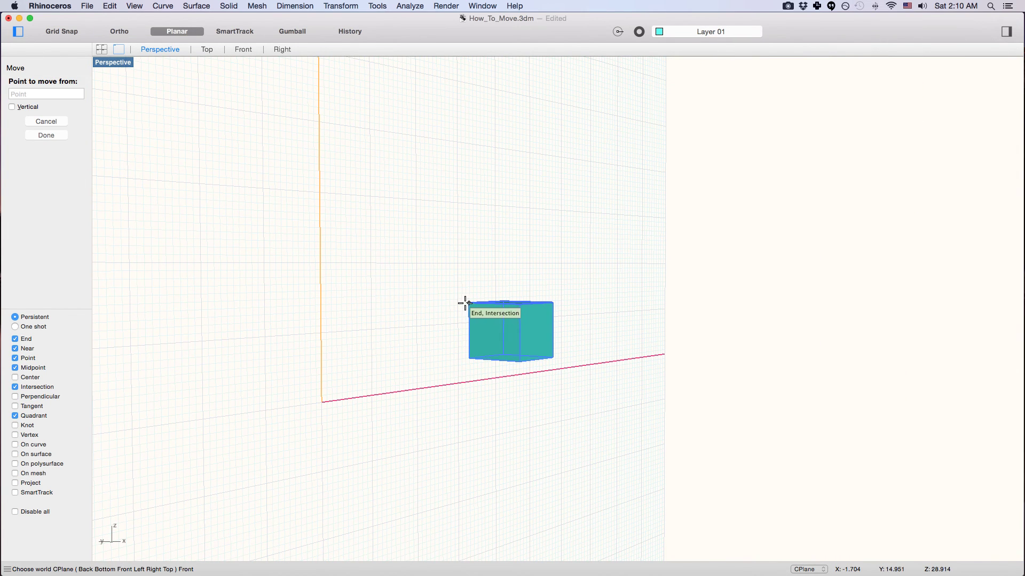
left_click(462, 304)
left_click(368, 300)
scroll(427, 310, "down", 2)
scroll(429, 309, "up", 4)
type("ApplyCrv")
left_click(429, 329)
type("af")
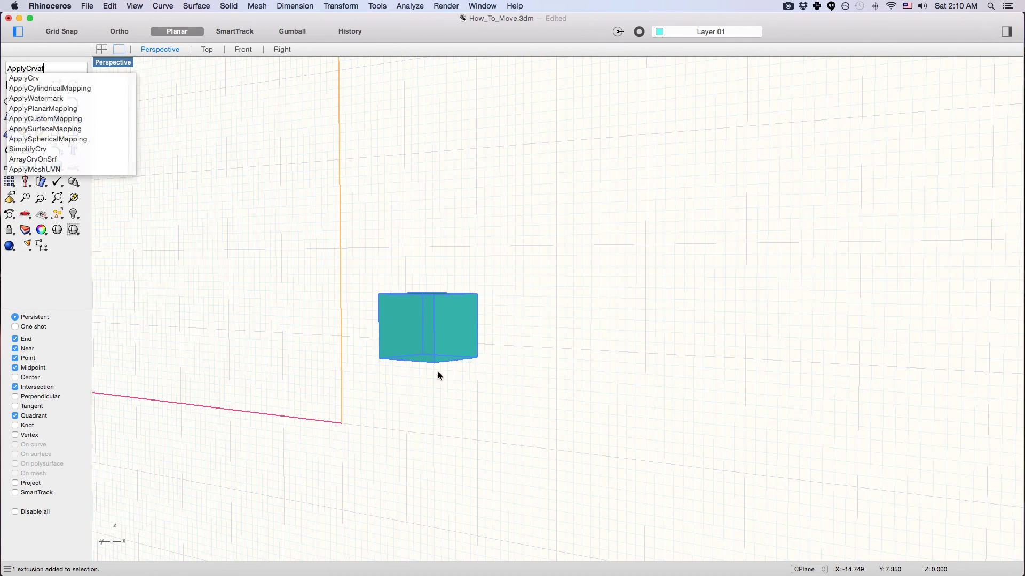
key("Return")
left_click(541, 199)
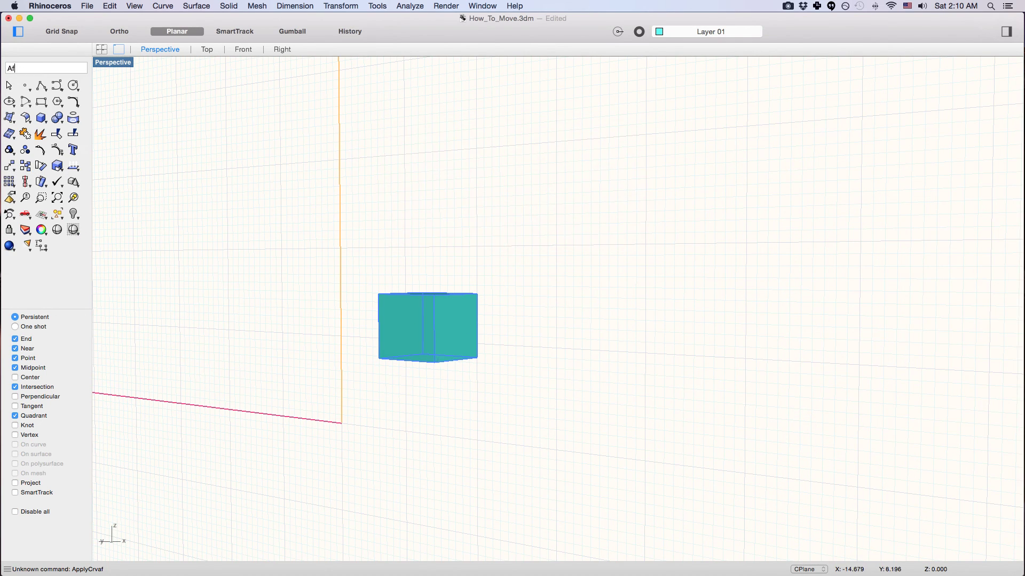
- Move the box straight down in the World Front construction plane by its bottom corner
key("Return")
left_click(434, 363)
left_click(430, 419)
- Move the box horizontally toward the vertical axis line by a point on its top edge
scroll(424, 355, "down", 5)
right_click_drag(405, 379, 445, 350, "shift")
type("af")
key("Return")
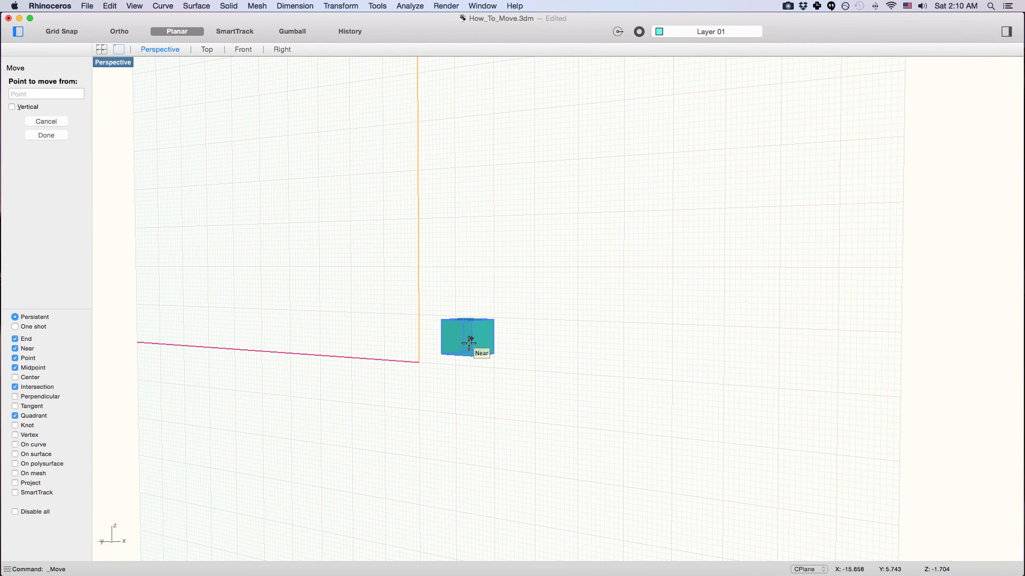
left_click(458, 319)
left_click(411, 314)
- Move the box straight up in the World Front construction plane by its upper corner
key("Return")
left_click(443, 317)
left_click(444, 227)
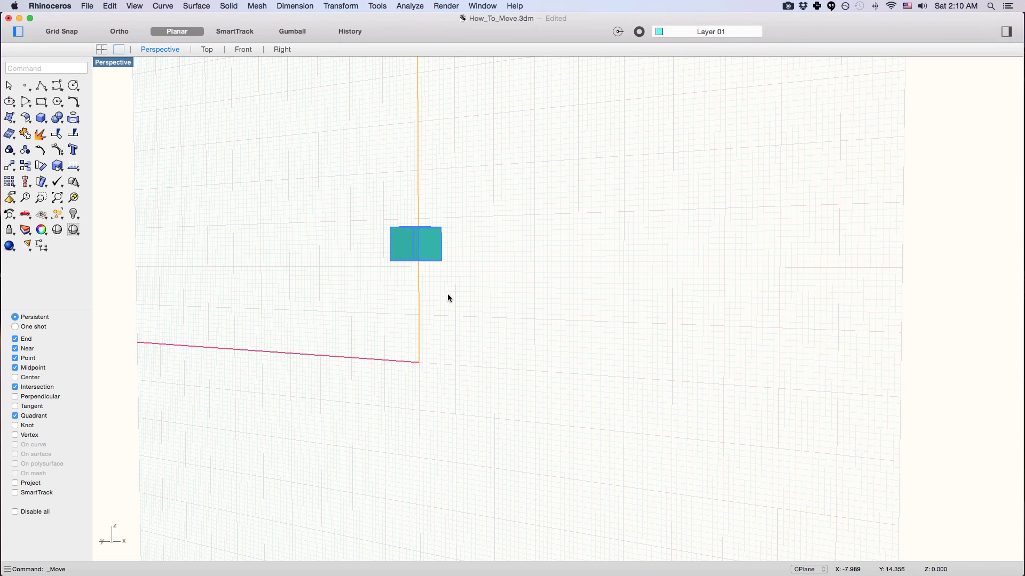